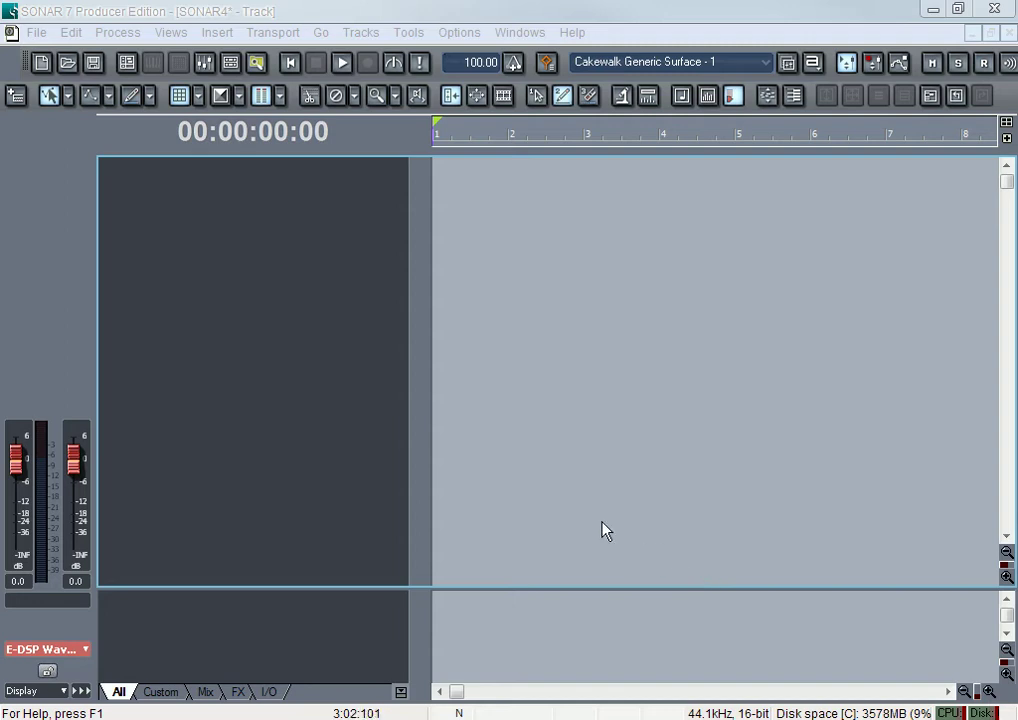
Step: Open the Import Audio dialog from the File menu, showing the song folder's audio files
left_click(50, 14)
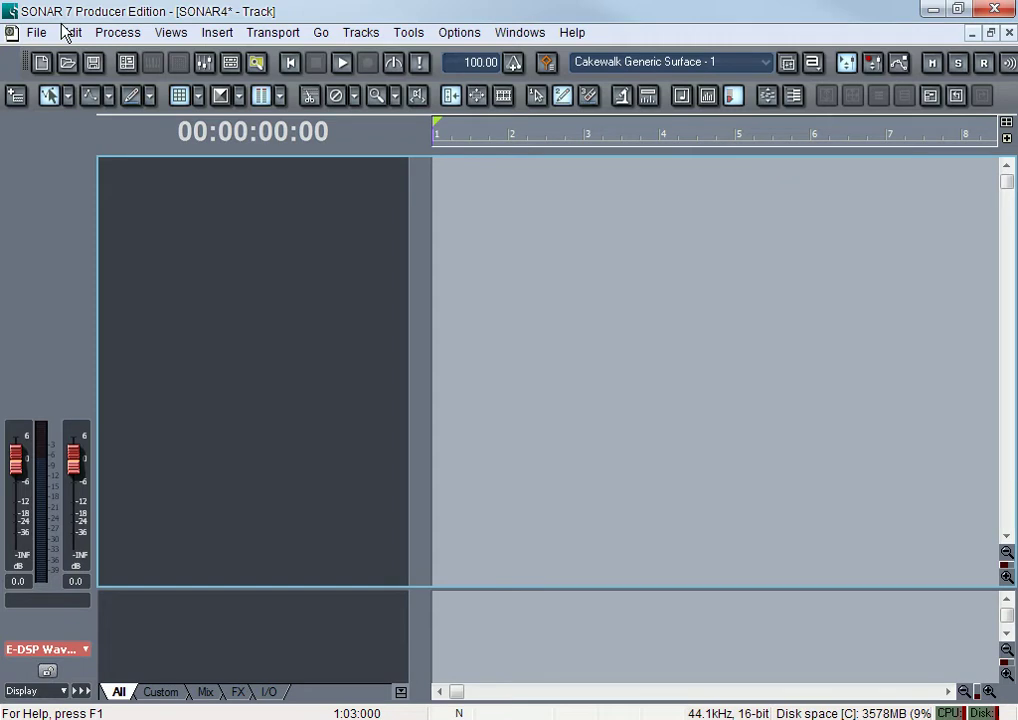
left_click(34, 33)
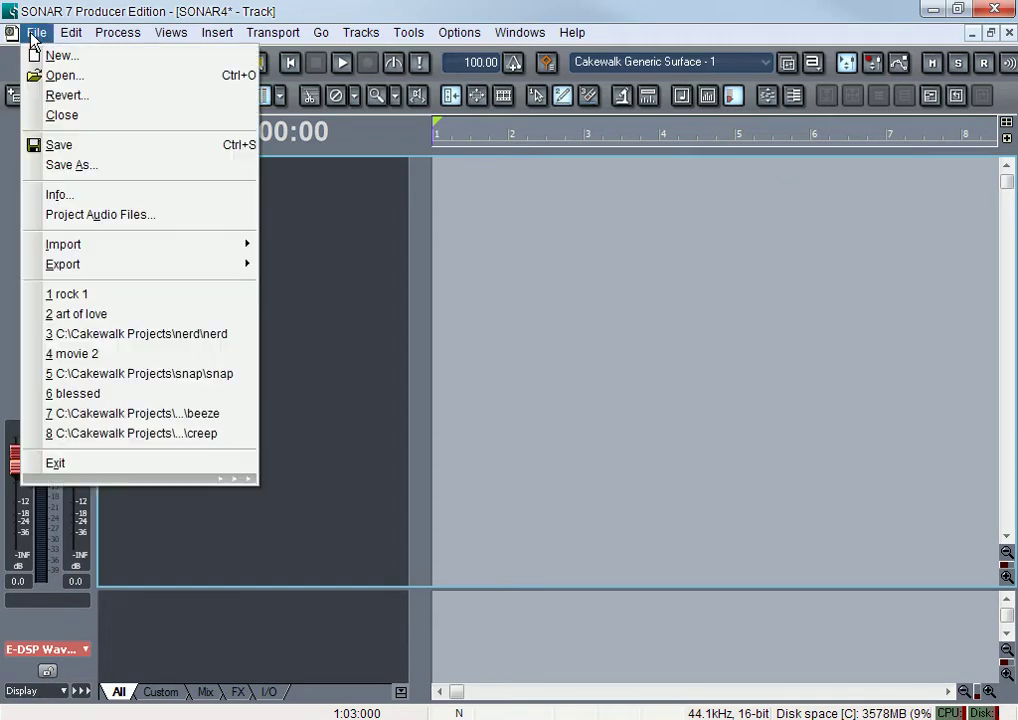
mouse_move(192, 244)
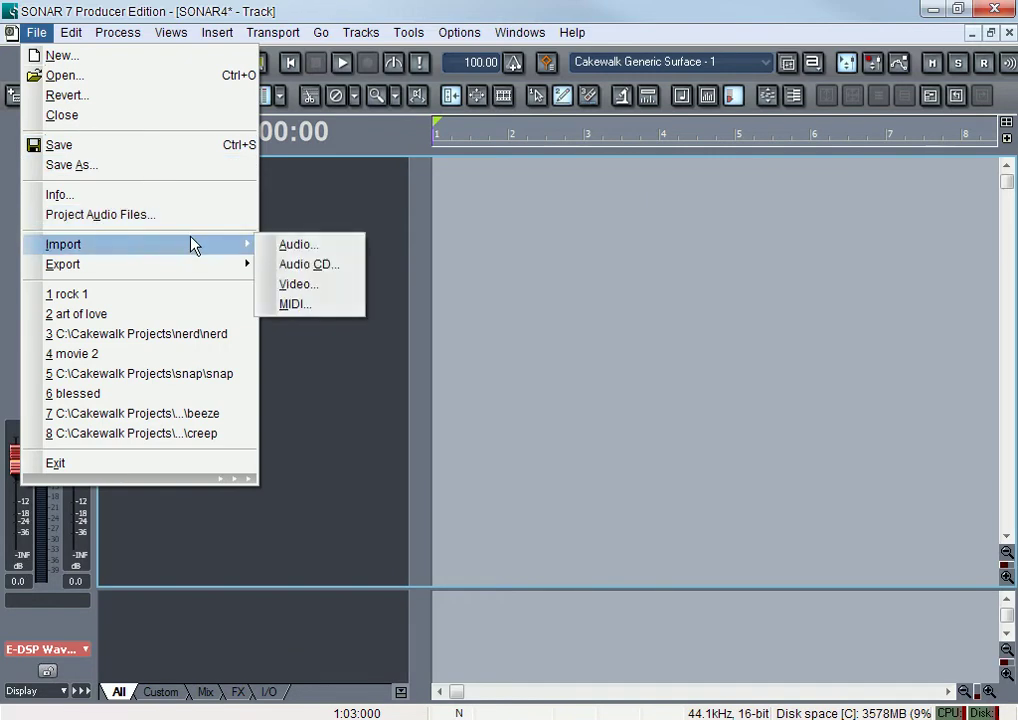
left_click(285, 244)
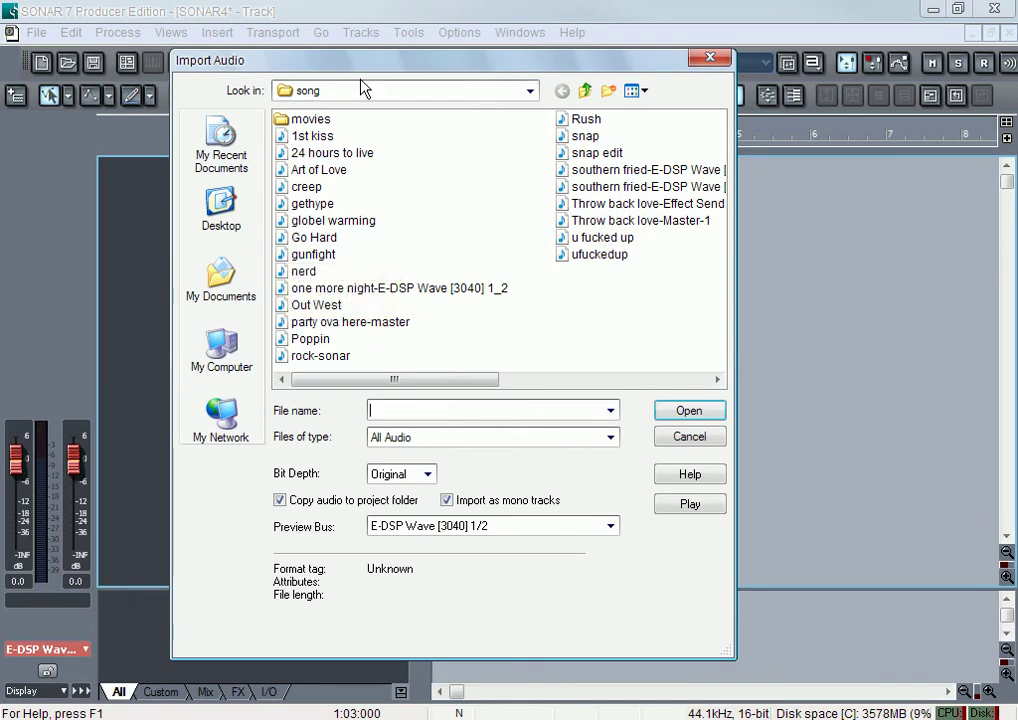
Step: Select Out West (44100 Hz, 16-bit stereo, 98 s), preview it, and check the Bit Depth options
left_click_drag(364, 66, 347, 28)
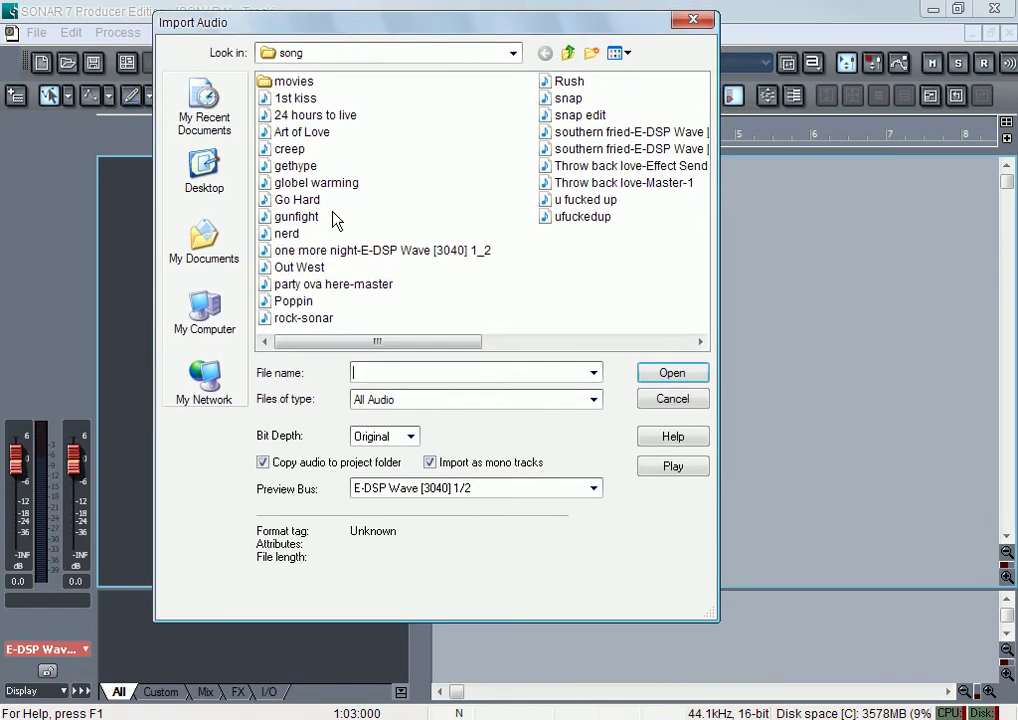
left_click(313, 268)
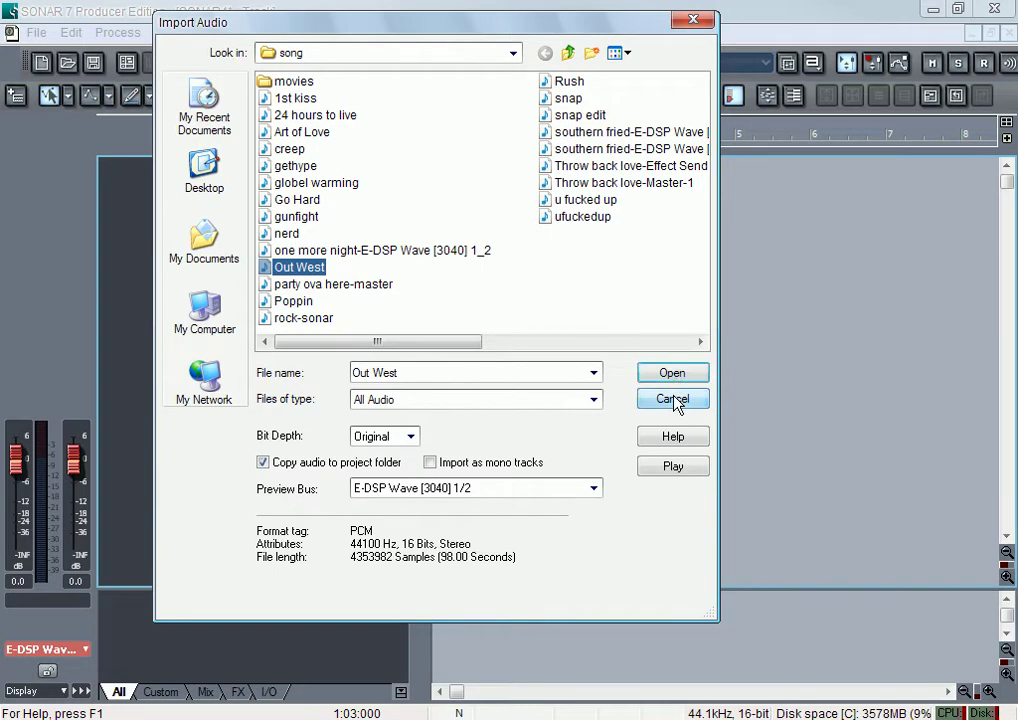
left_click(673, 467)
left_click(673, 467)
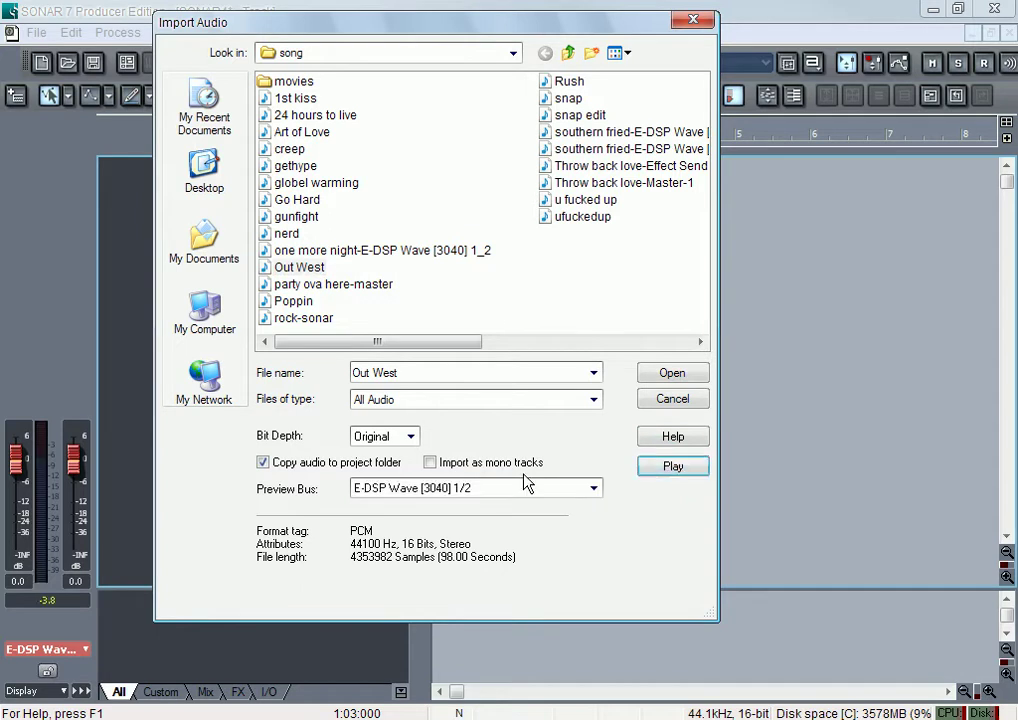
left_click(413, 440)
left_click(447, 446)
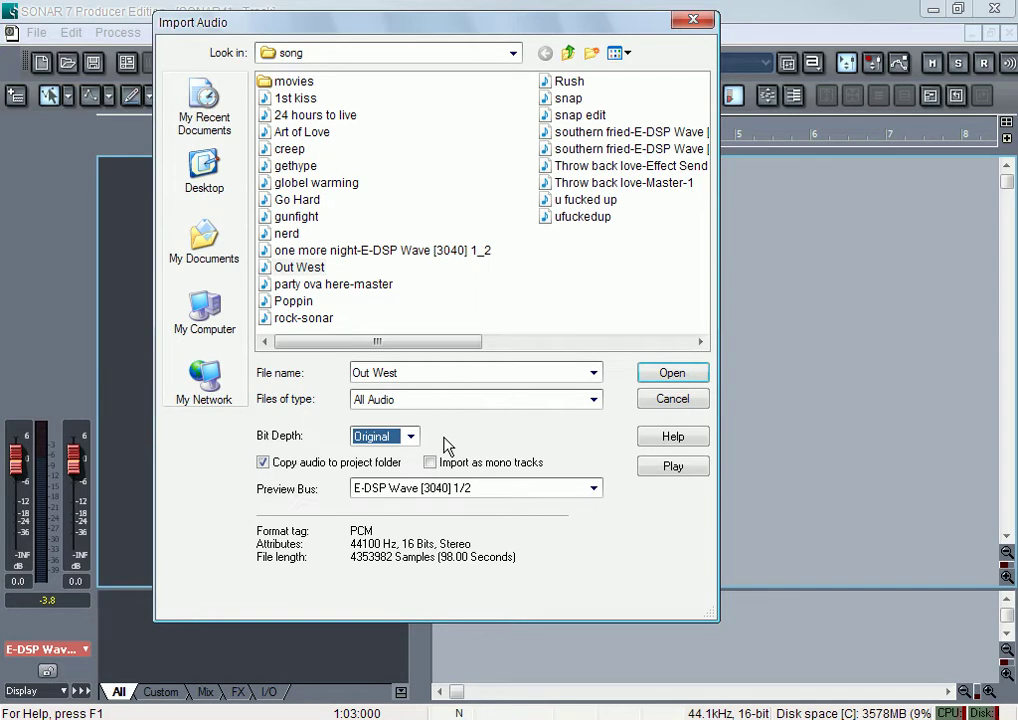
Step: Leave Bit Depth on Original and uncheck 'Copy audio to project folder'
left_click(410, 438)
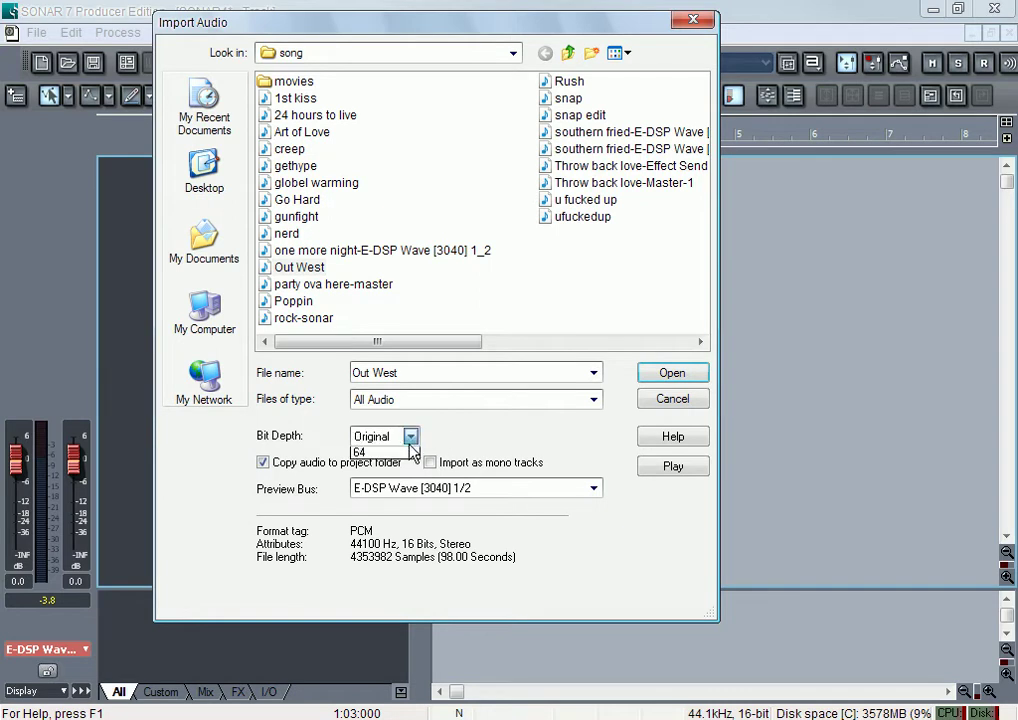
left_click(470, 441)
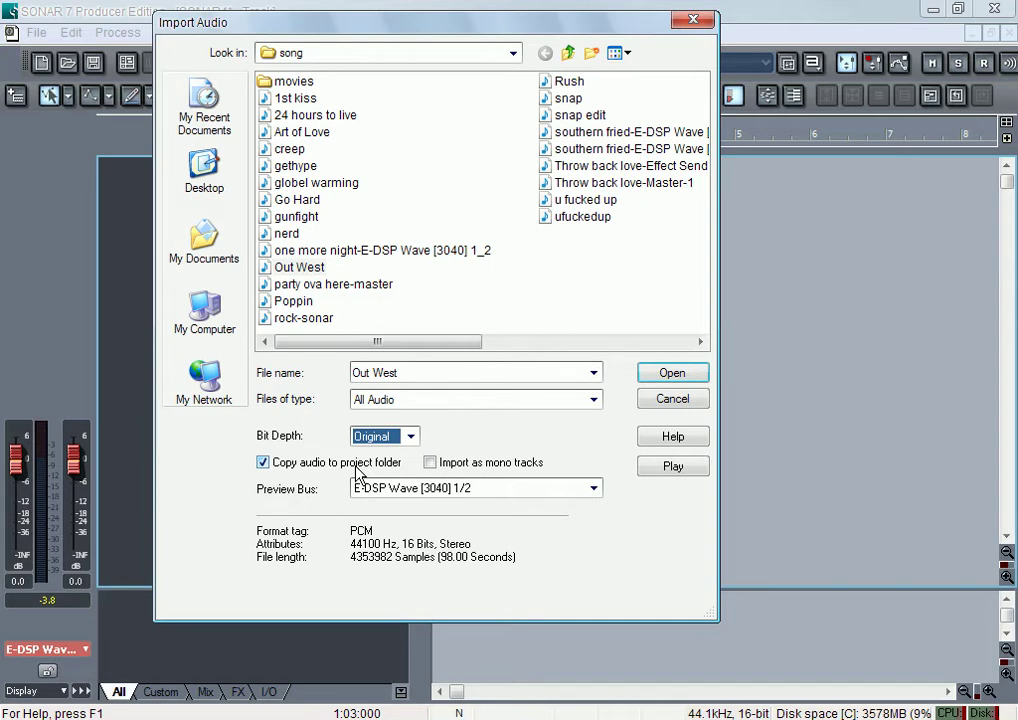
left_click(280, 466)
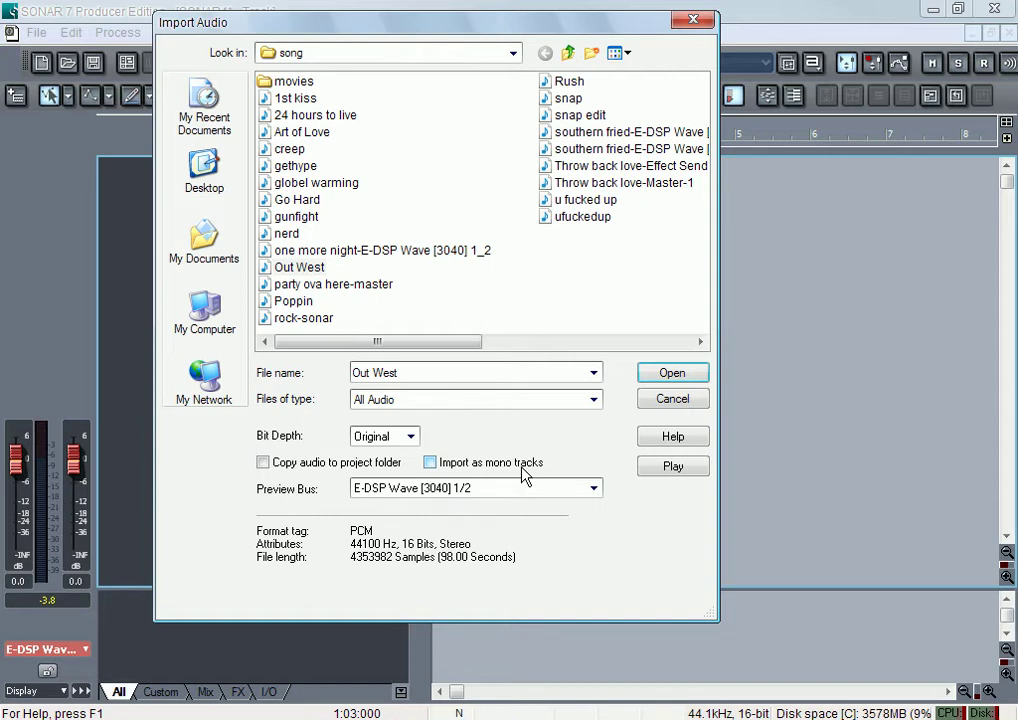
Step: Import Out West as a track, make the track taller, and select its clip
left_click(666, 375)
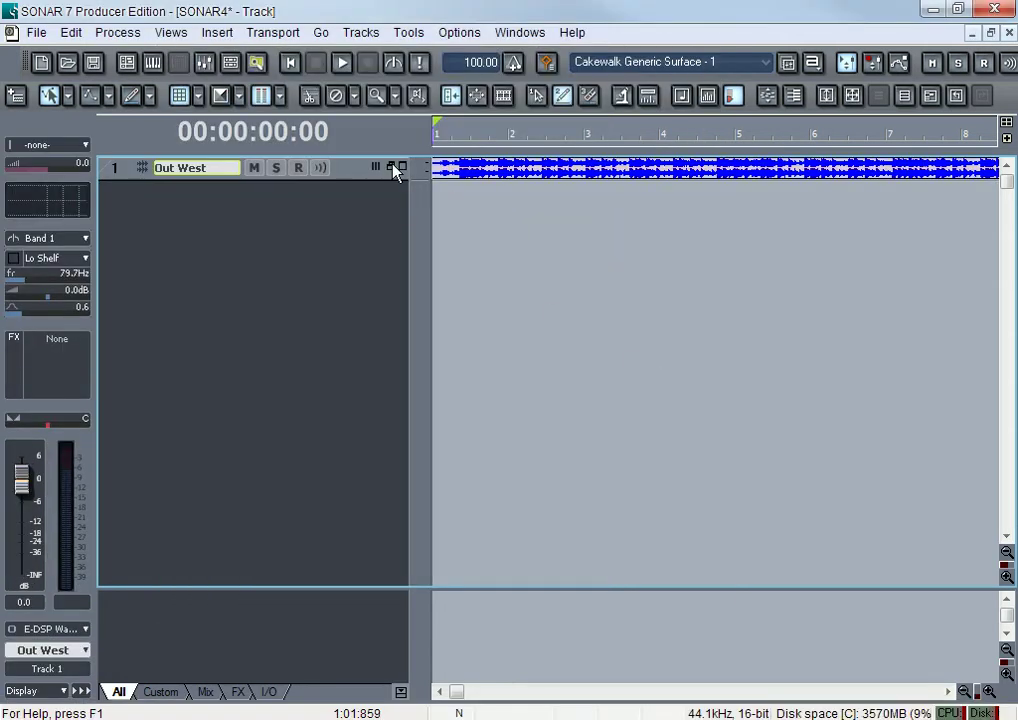
left_click(391, 167)
left_click_drag(378, 278, 398, 386)
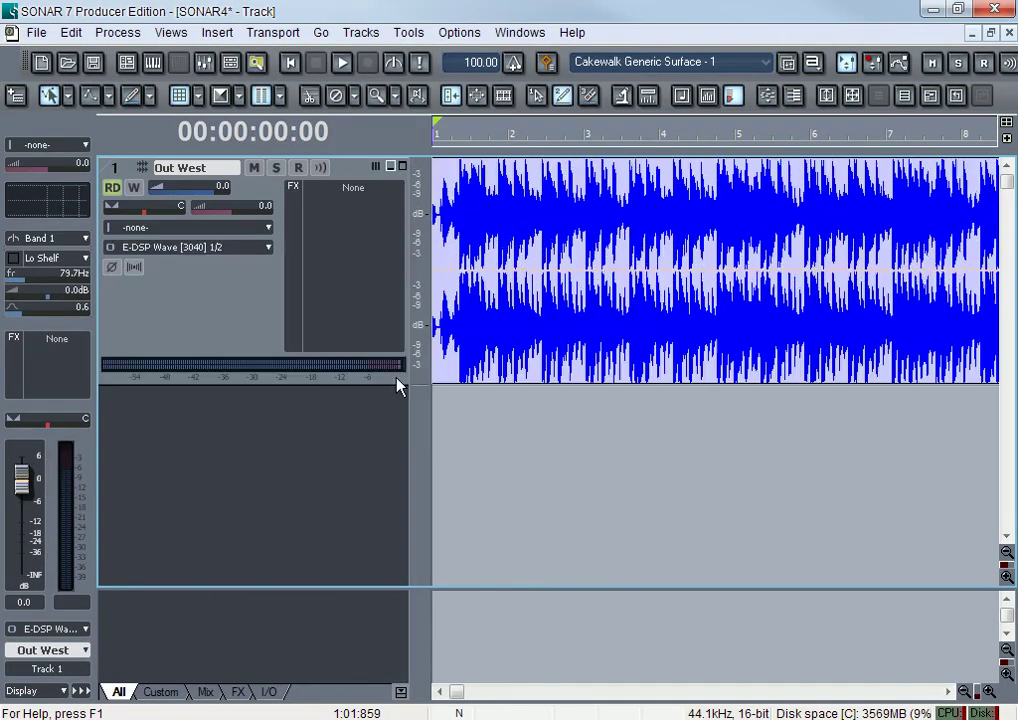
left_click(507, 255)
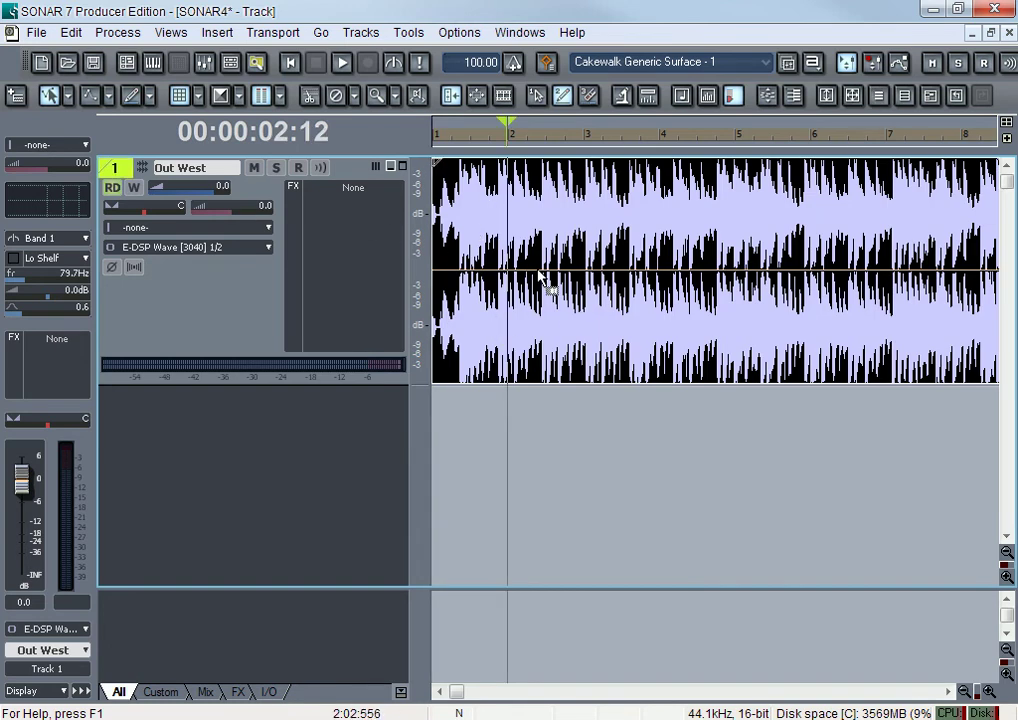
Step: Pan the track 19% left, reset it to centre, then delete the track
mouse_move(157, 212)
left_mouse_down()
mouse_move(177, 212)
mouse_move(121, 212)
mouse_move(137, 212)
left_mouse_up()
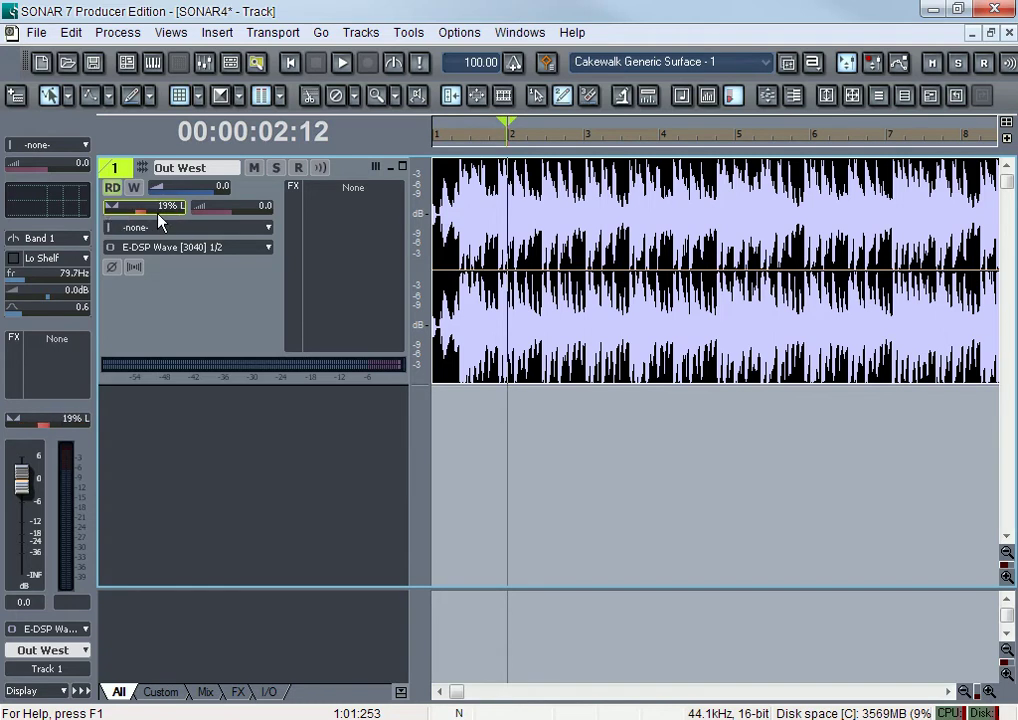
double_click(157, 212)
key("ctrl+a")
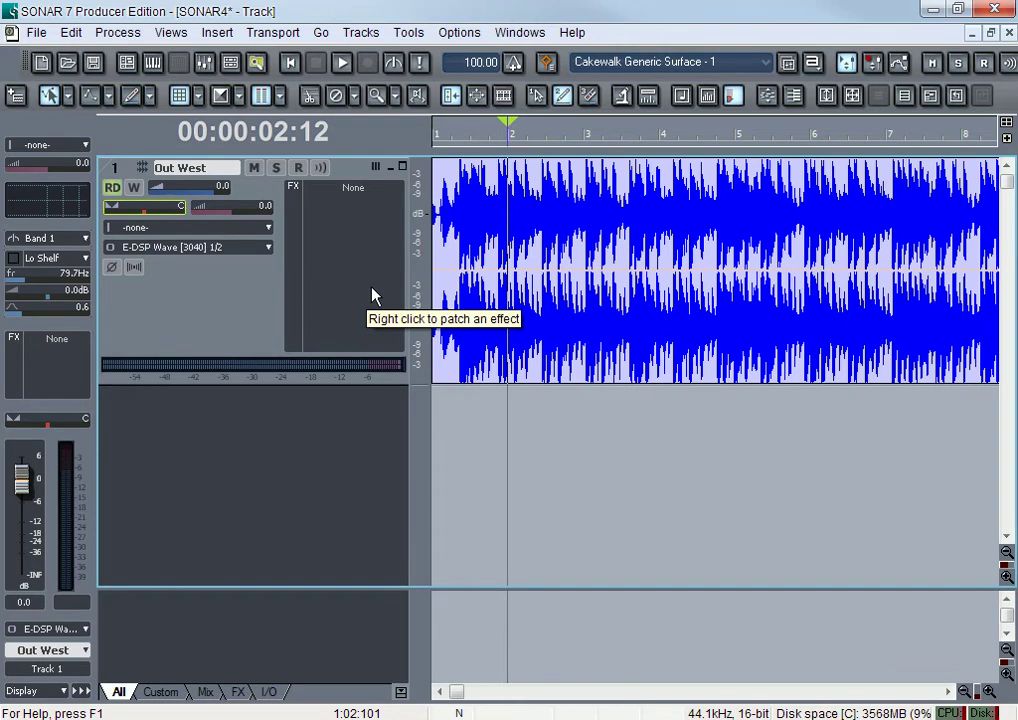
key("Delete")
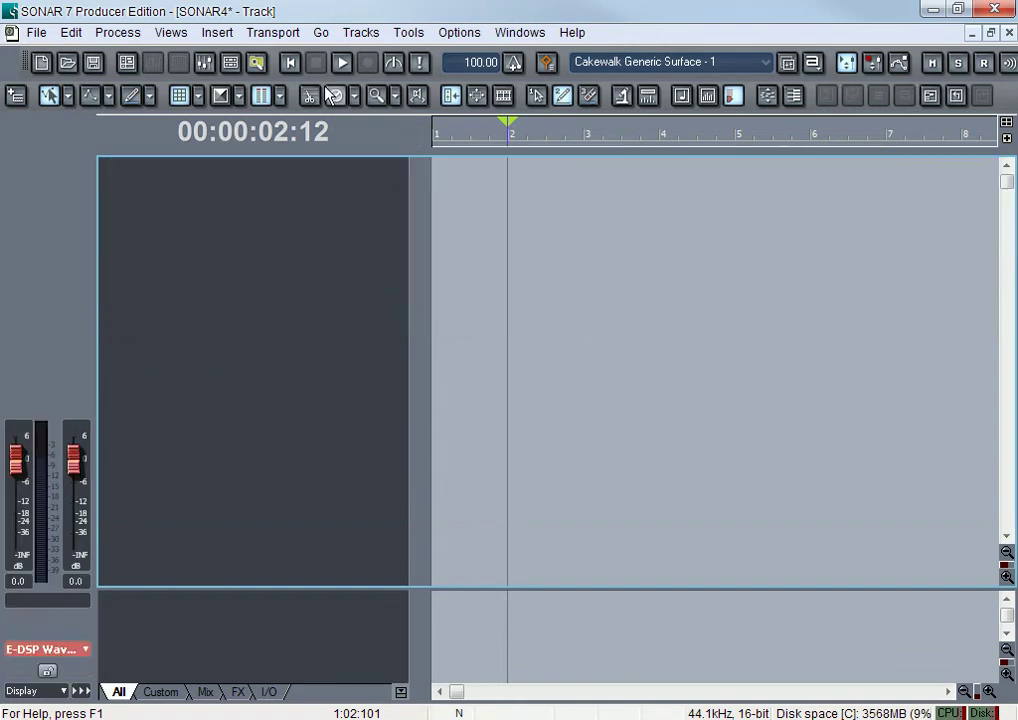
Step: Reopen Import Audio for Out West with copying off and 'Import as mono tracks' on
left_click(290, 62)
left_click(36, 32)
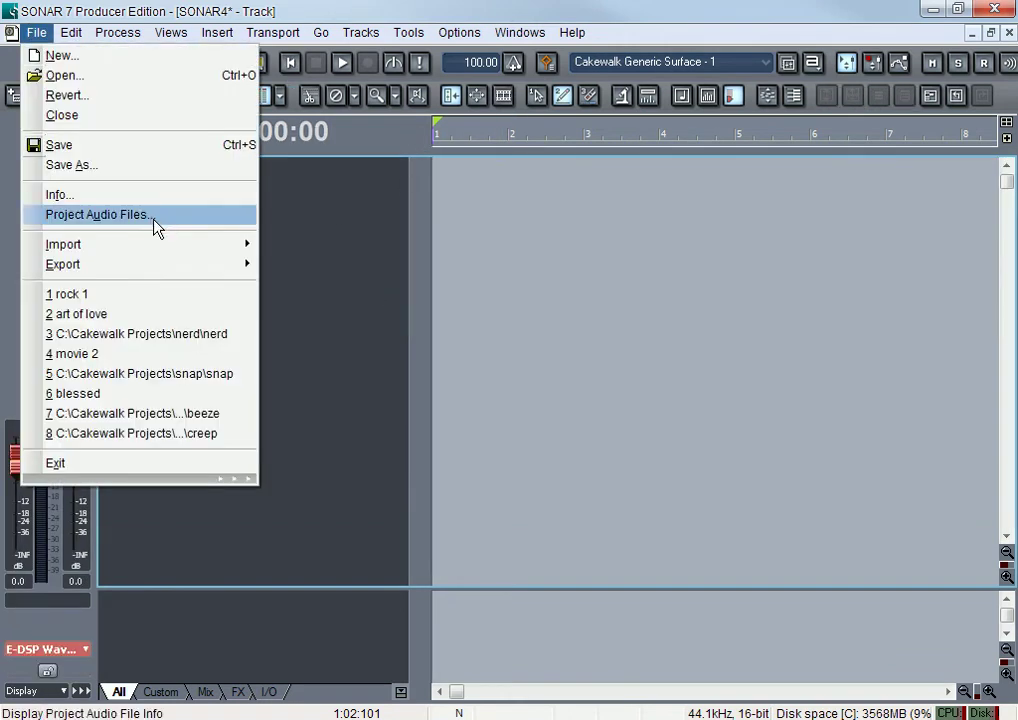
mouse_move(182, 248)
left_click(296, 244)
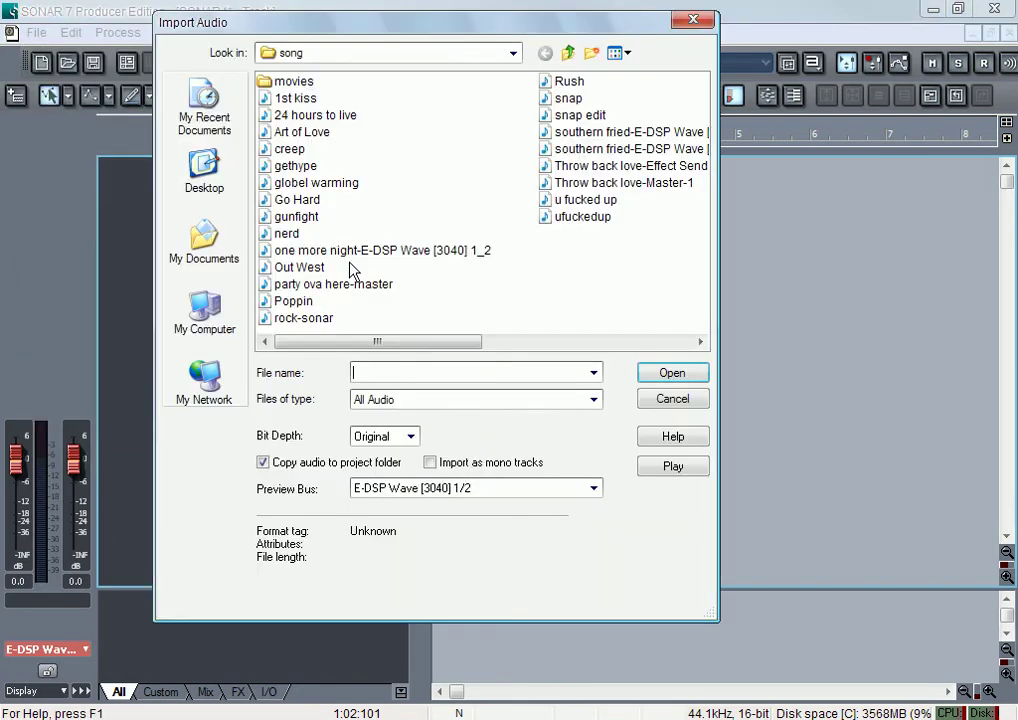
left_click(298, 268)
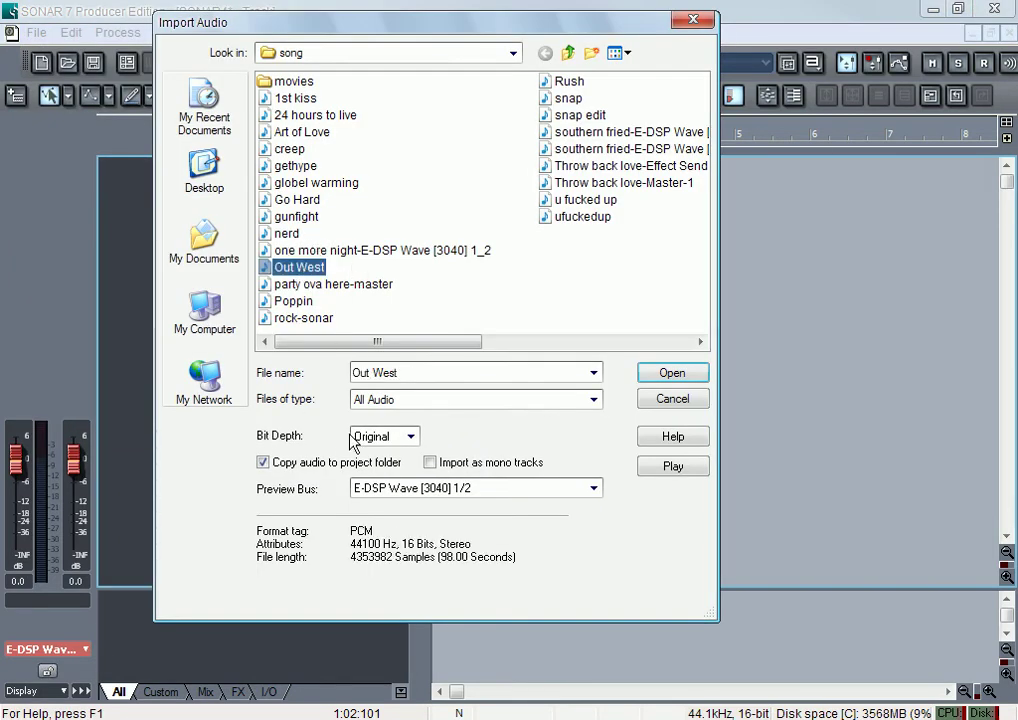
left_click(335, 466)
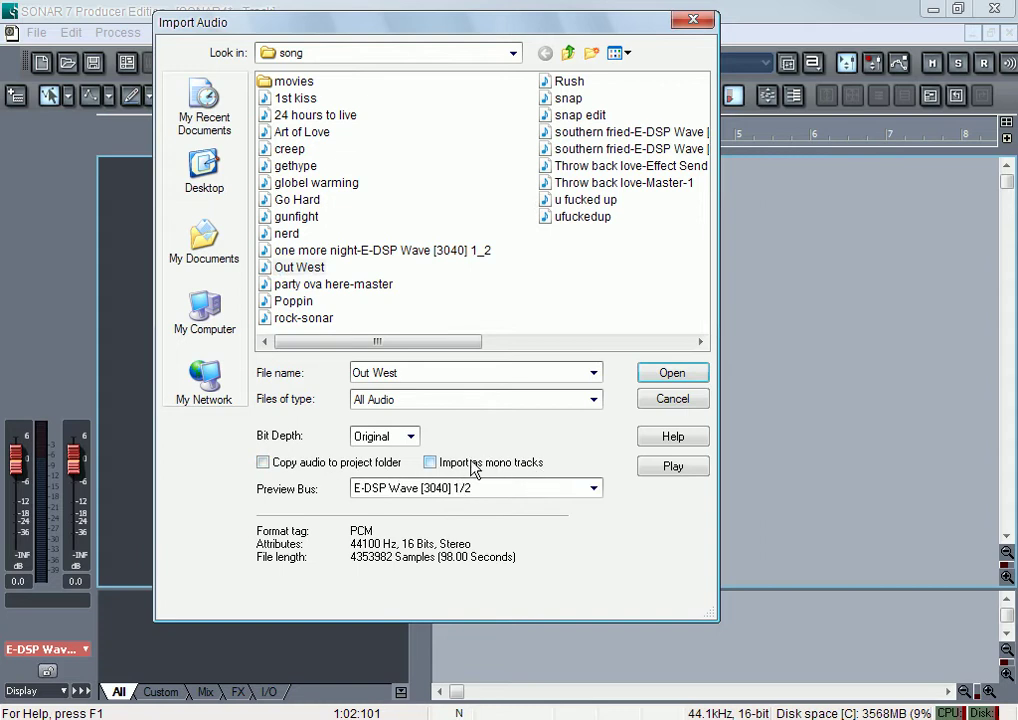
left_click(432, 463)
Step: Keep E-DSP Wave [3040] 1/2 as preview output and import the two mono tracks
left_click(594, 488)
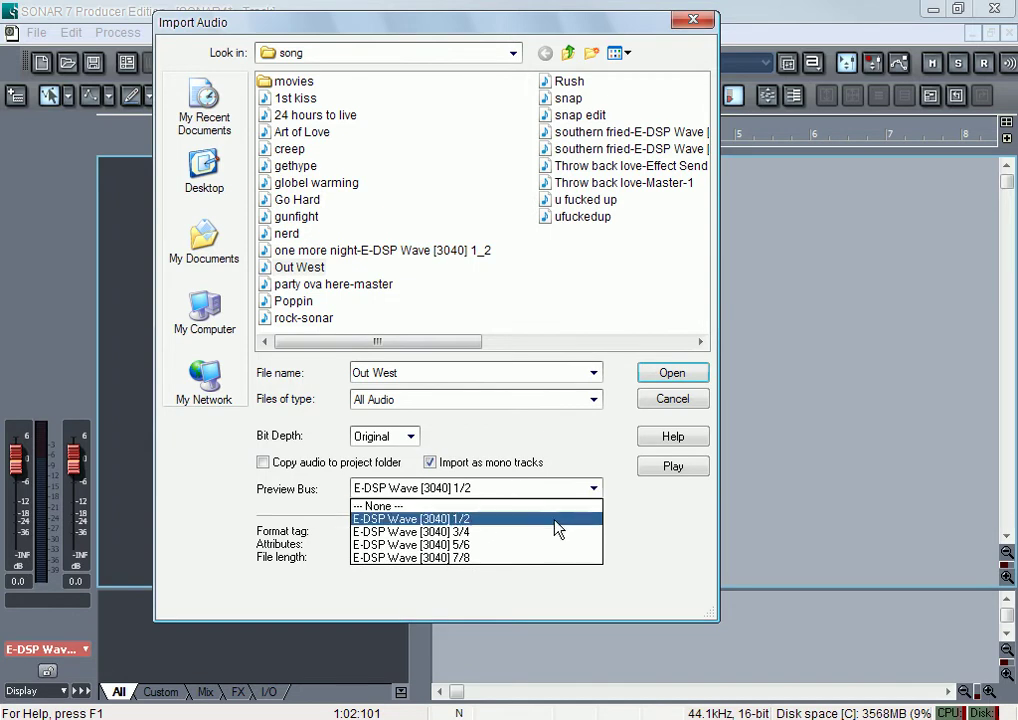
left_click(628, 516)
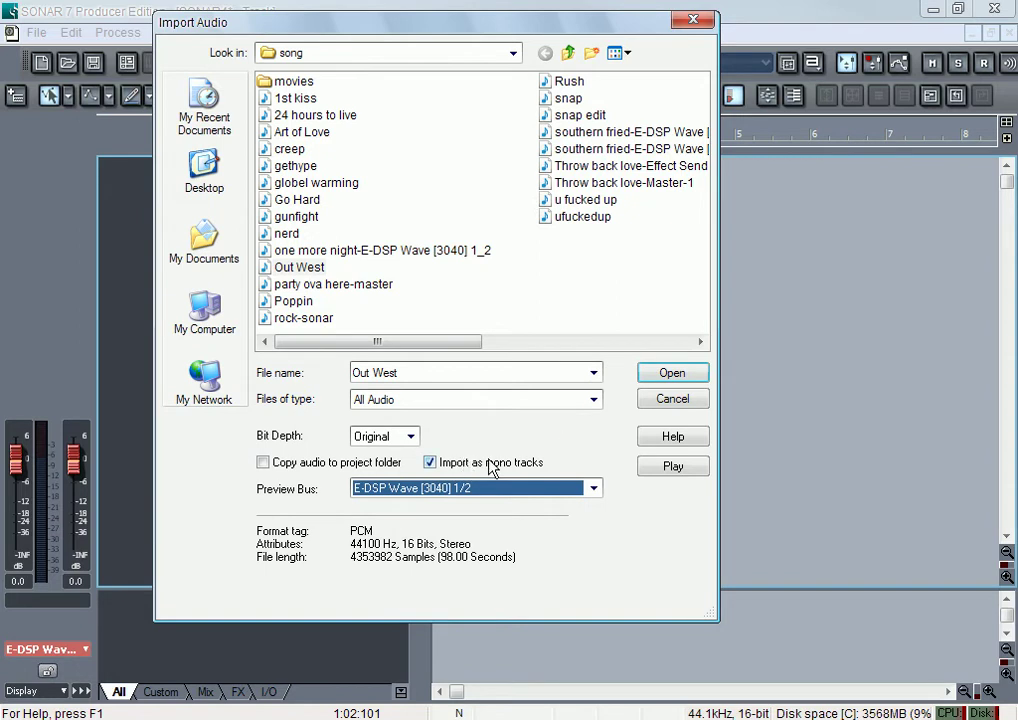
left_click(668, 374)
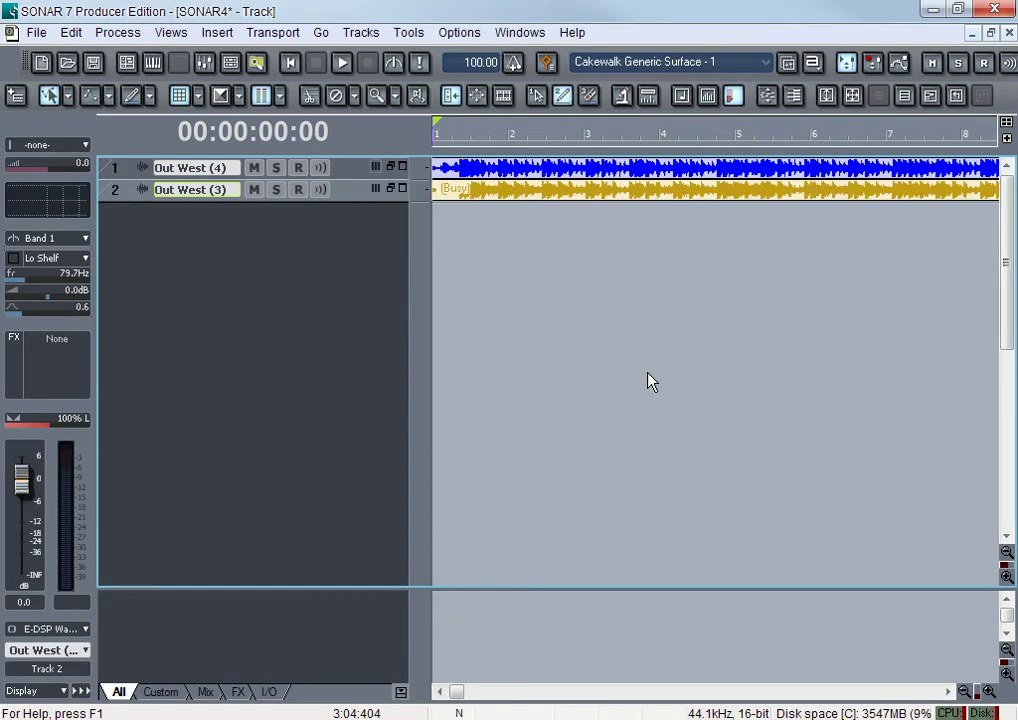
Step: Enlarge both Out West tracks and drag each one taller
left_click(390, 189)
left_click(392, 165)
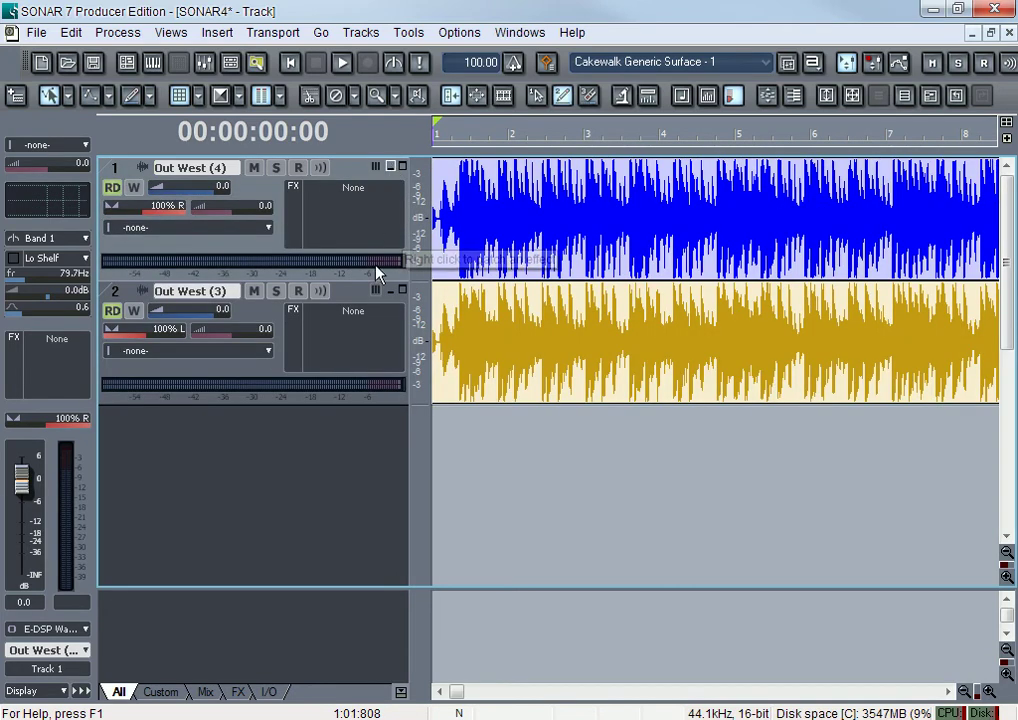
left_click_drag(368, 300, 370, 315)
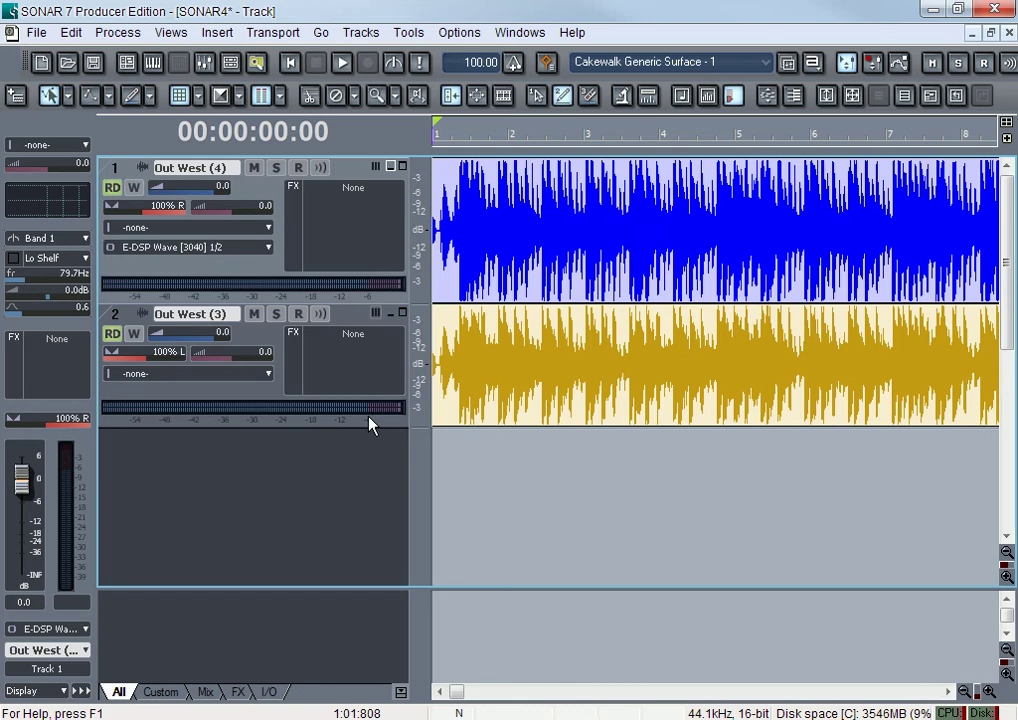
key("Down")
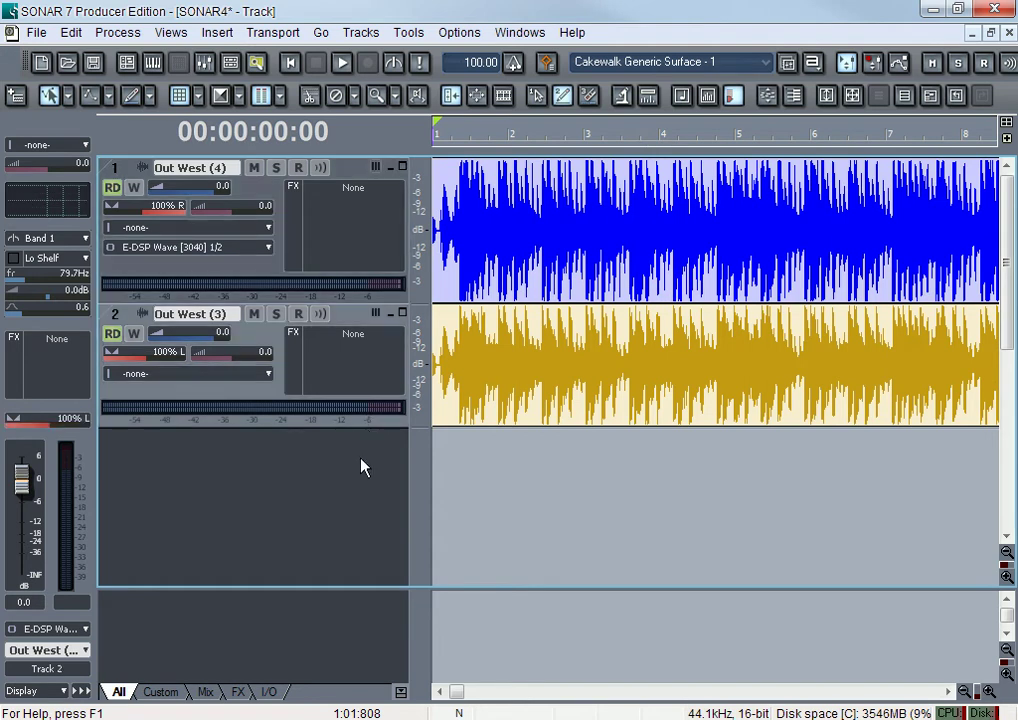
left_click_drag(366, 425, 364, 470)
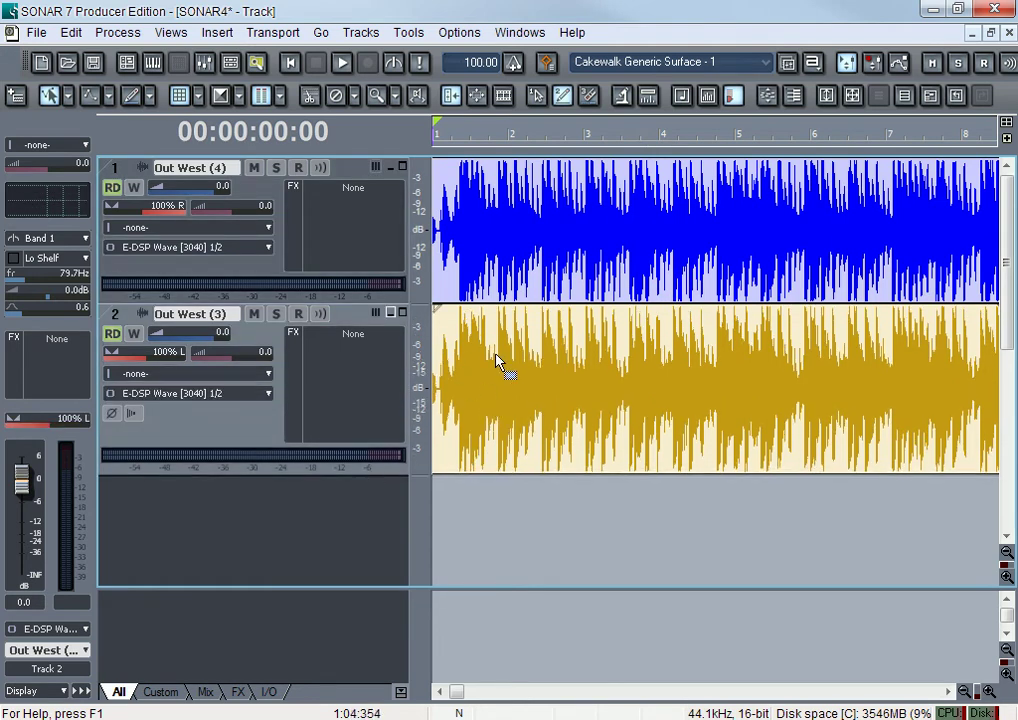
Step: Play both tracks, leave track 2 panned 100% L, and set the now time to measure 2
left_click(342, 63)
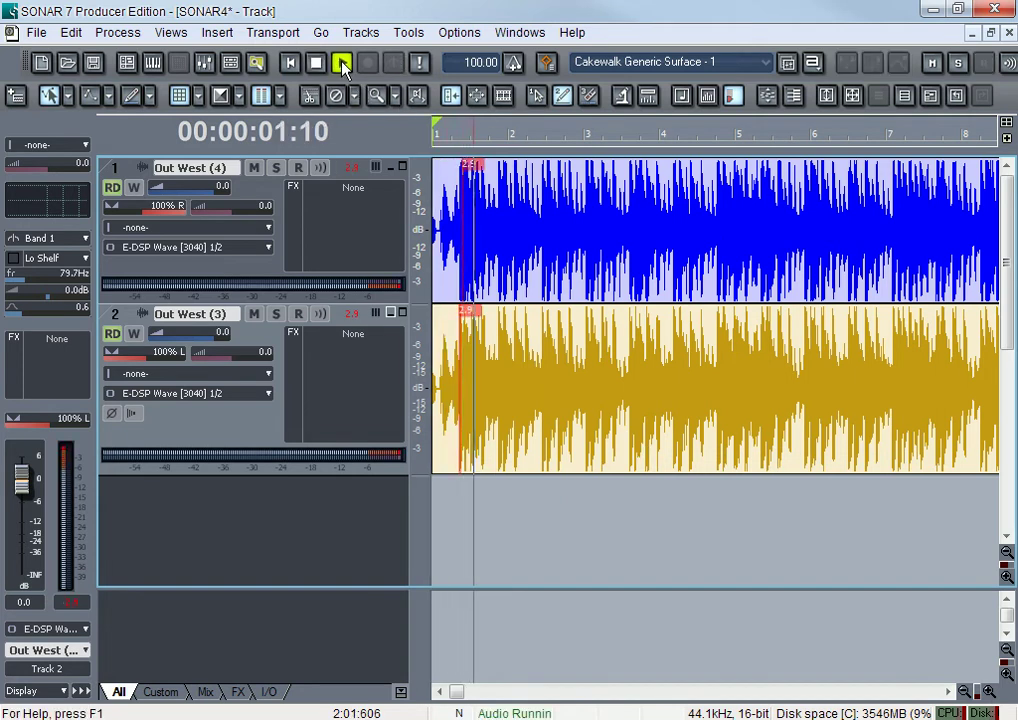
left_click(342, 63)
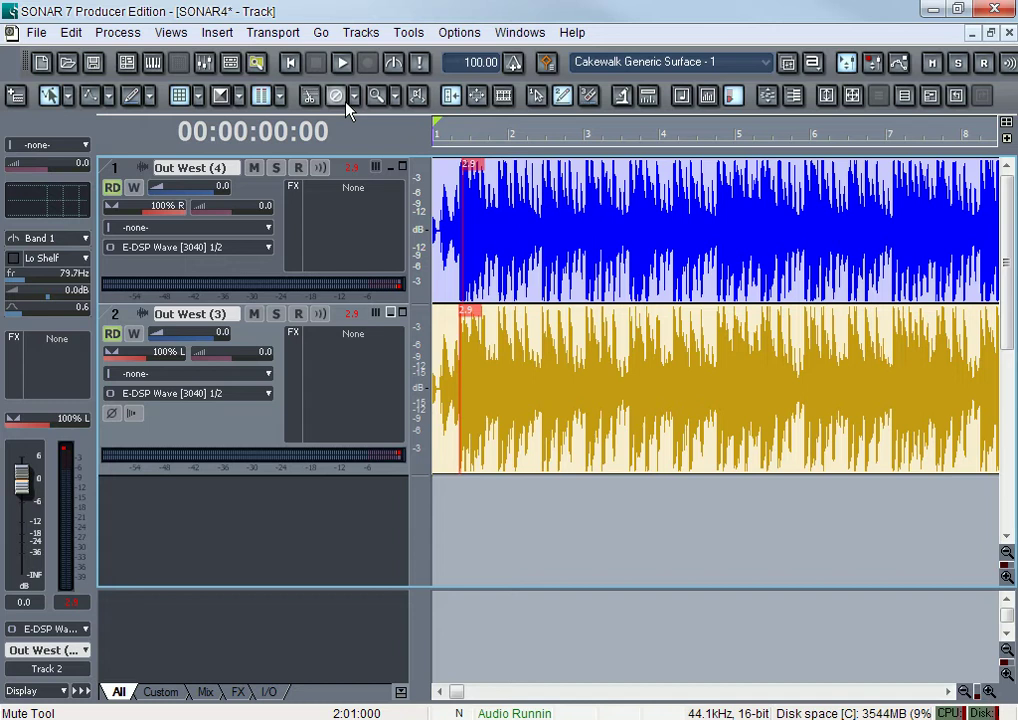
mouse_move(125, 358)
left_mouse_down()
mouse_move(138, 358)
mouse_move(126, 358)
left_mouse_up()
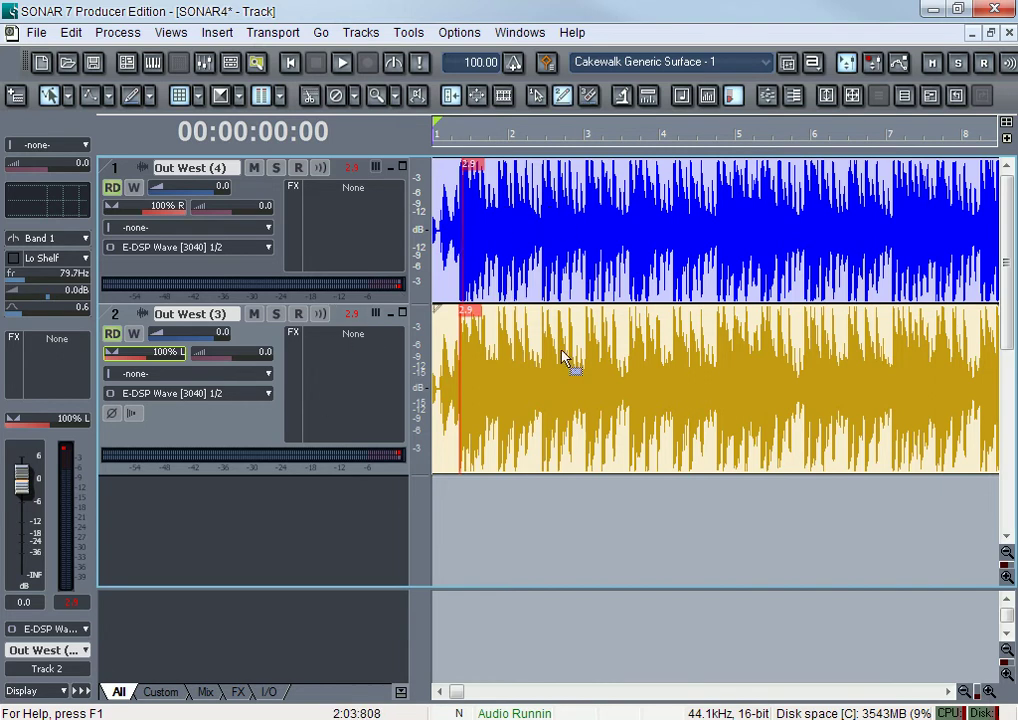
left_click(493, 537)
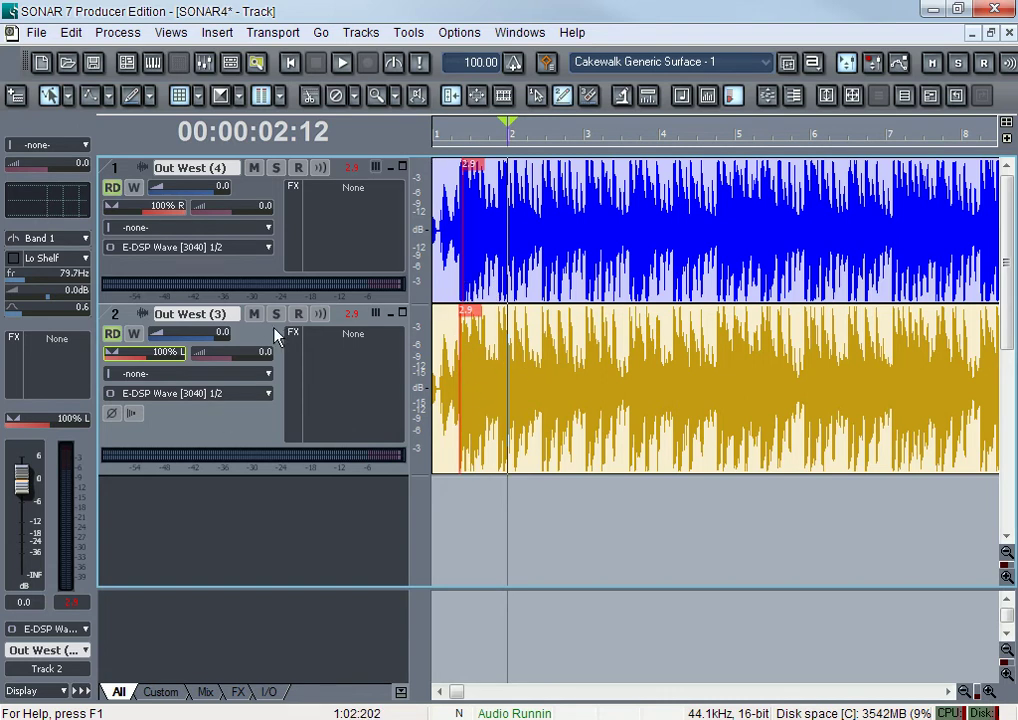
Step: Undo Insert Event to remove the two mono tracks and return the now time to the start
left_click(70, 32)
left_click(76, 57)
left_click(36, 33)
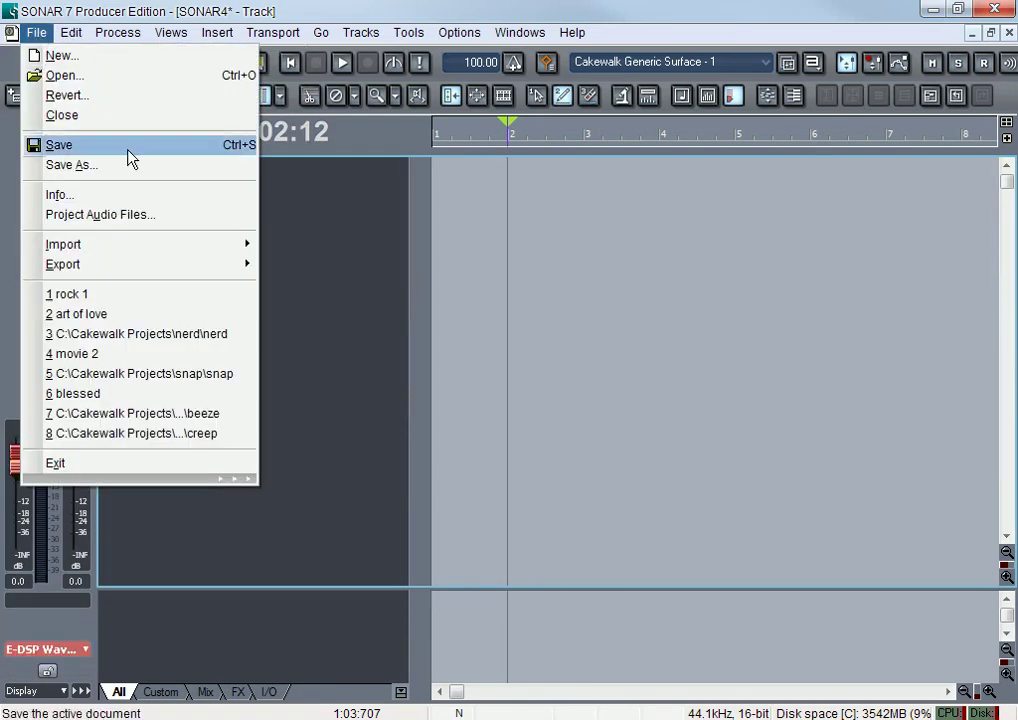
left_click(367, 130)
left_click(289, 62)
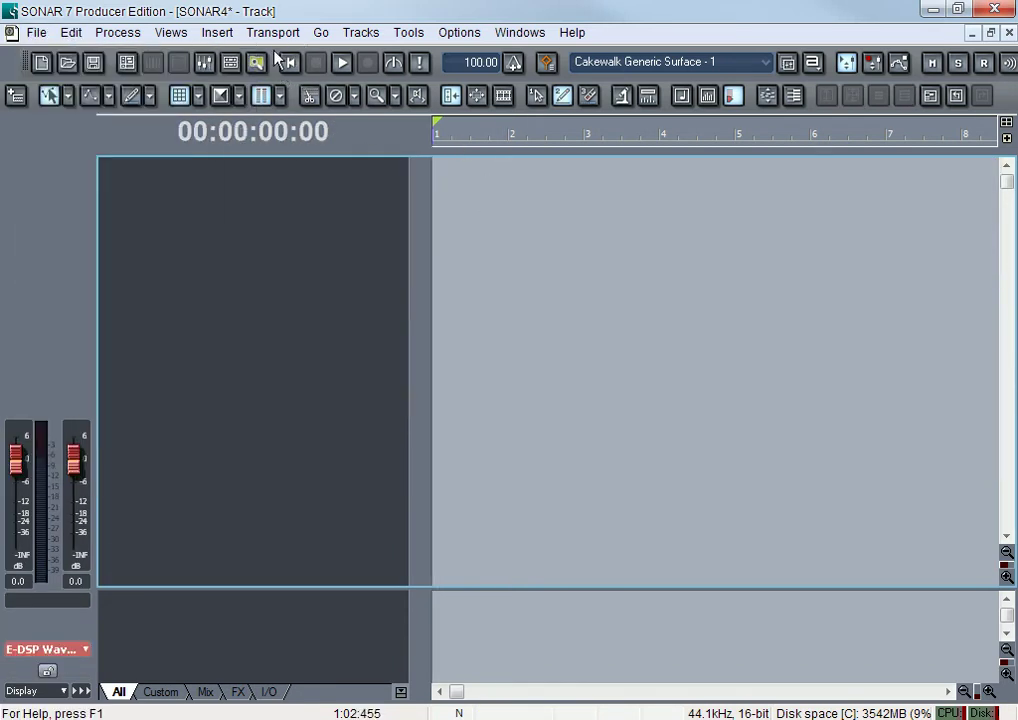
Step: Re-import Out West as a stereo track without copying audio to the project folder
left_click(70, 32)
mouse_move(36, 32)
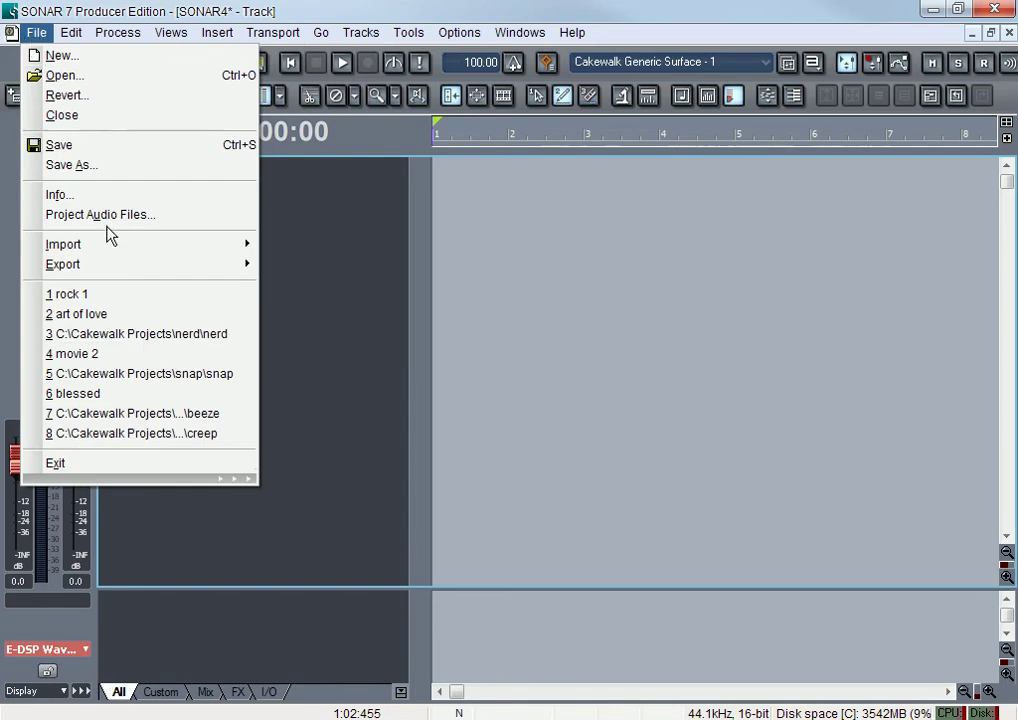
mouse_move(136, 246)
left_click(297, 245)
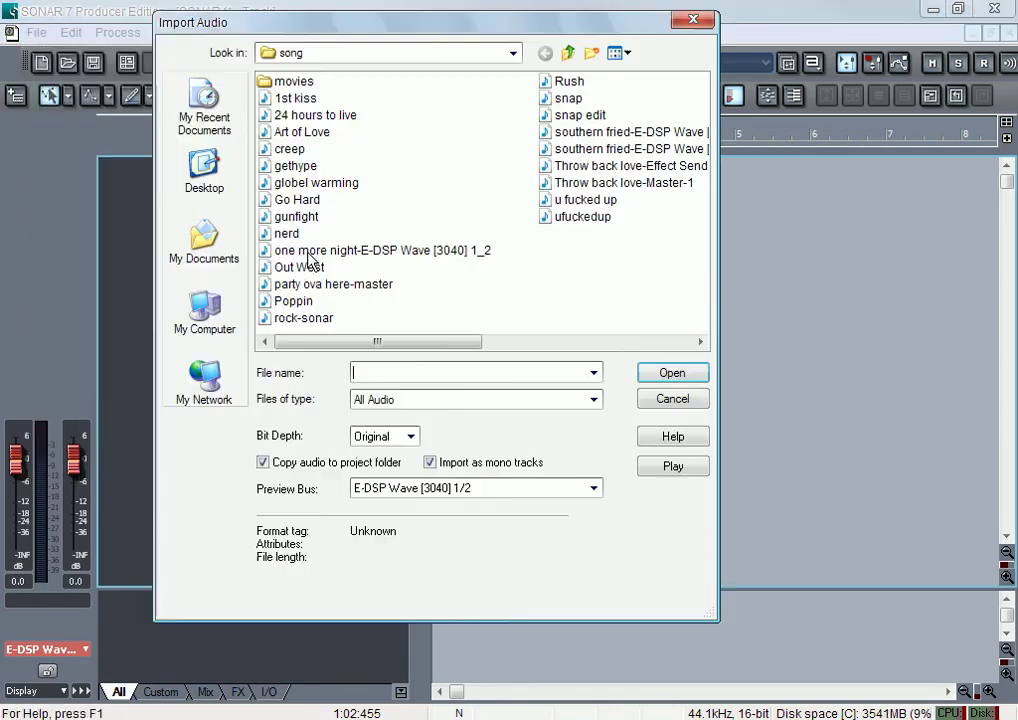
left_click(306, 268)
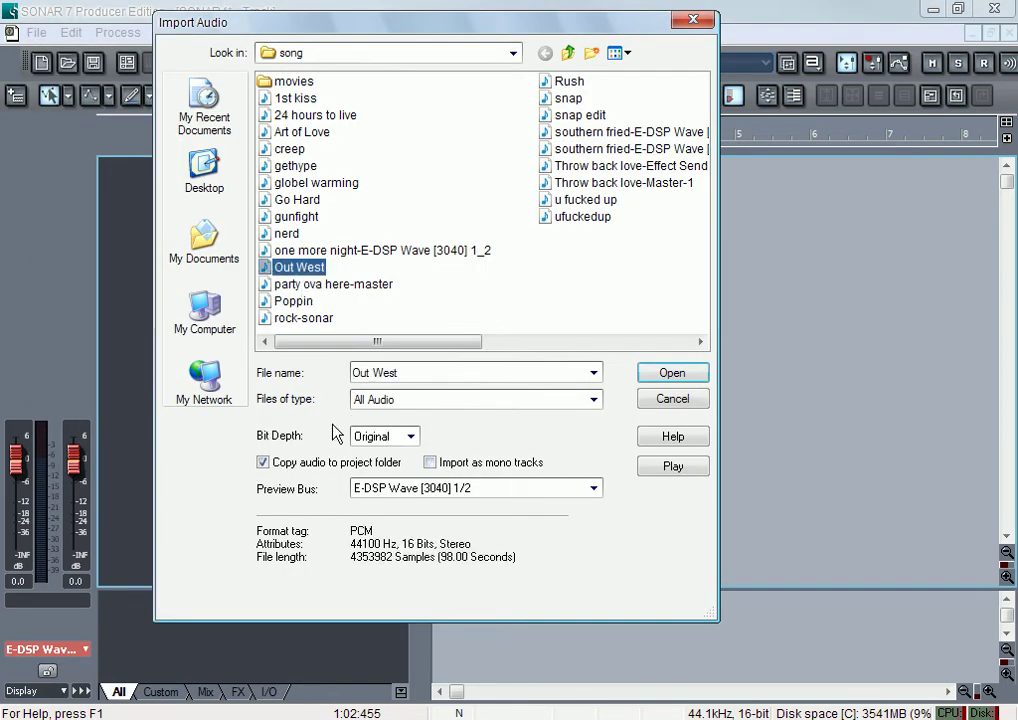
left_click(320, 466)
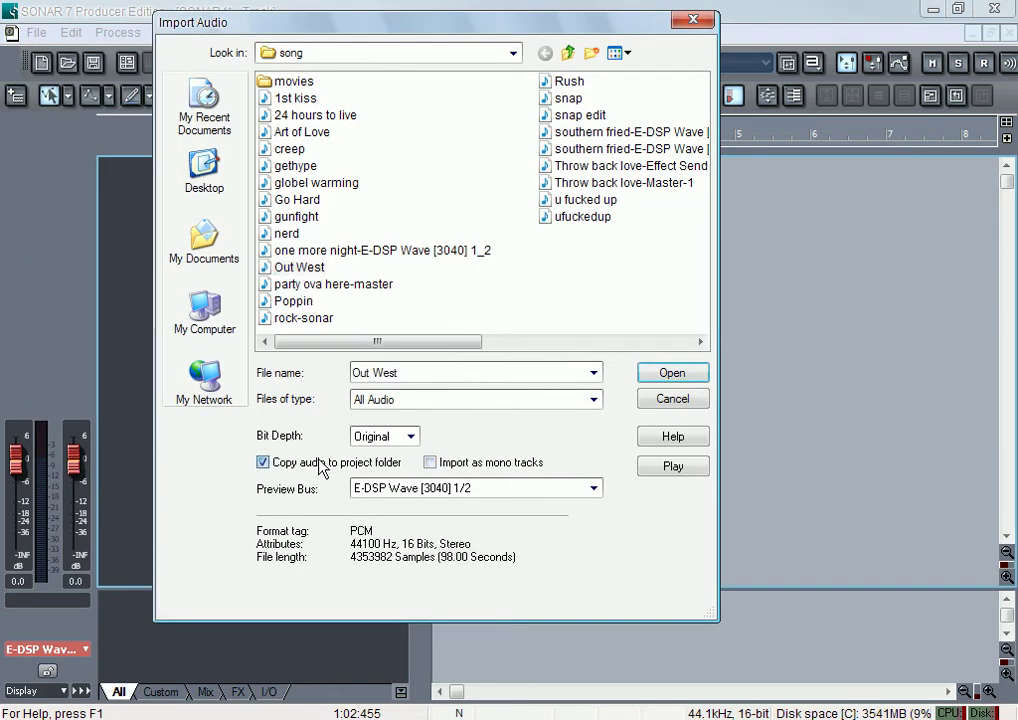
left_click(663, 380)
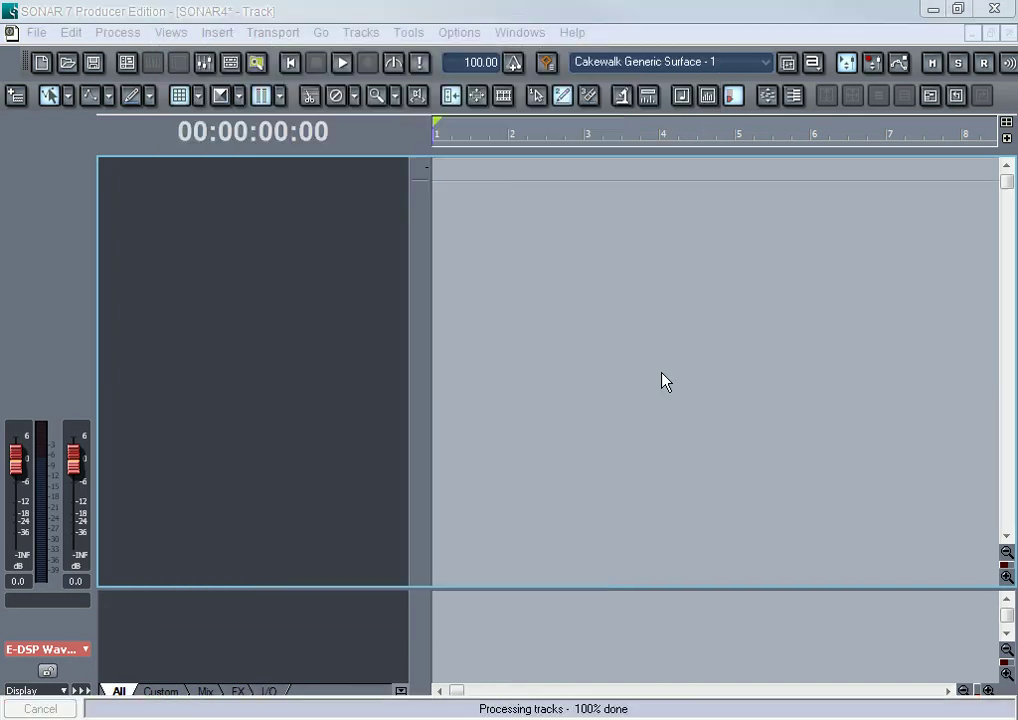
Step: Make the Out West track taller, select its clip, and open the Export Audio dialog
left_click_drag(395, 178, 359, 445)
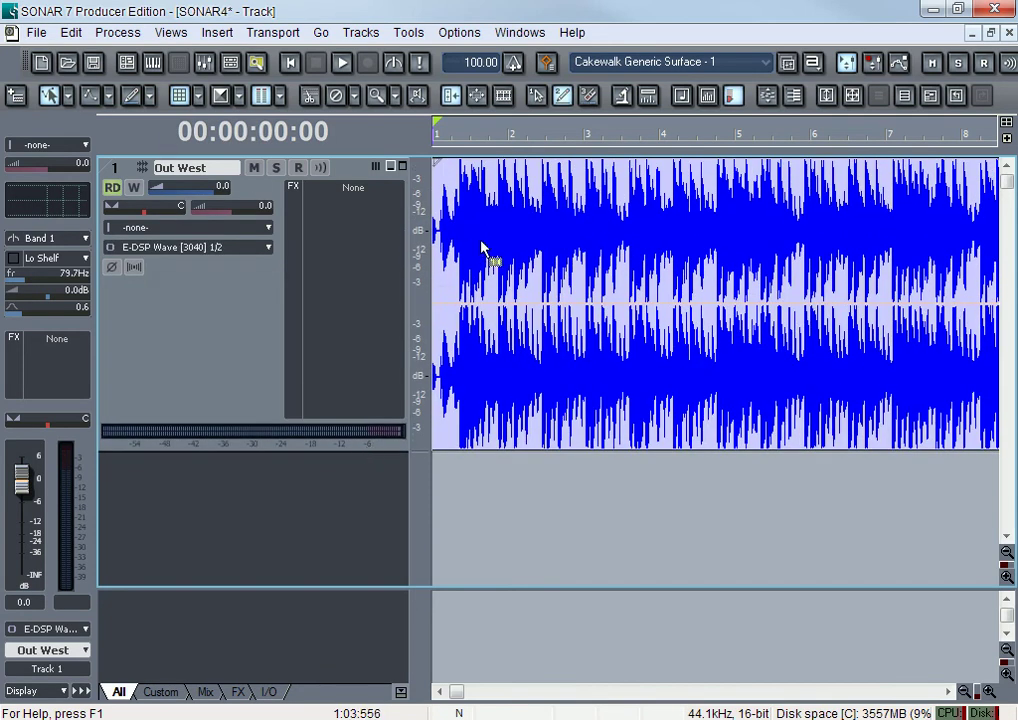
left_click(507, 257)
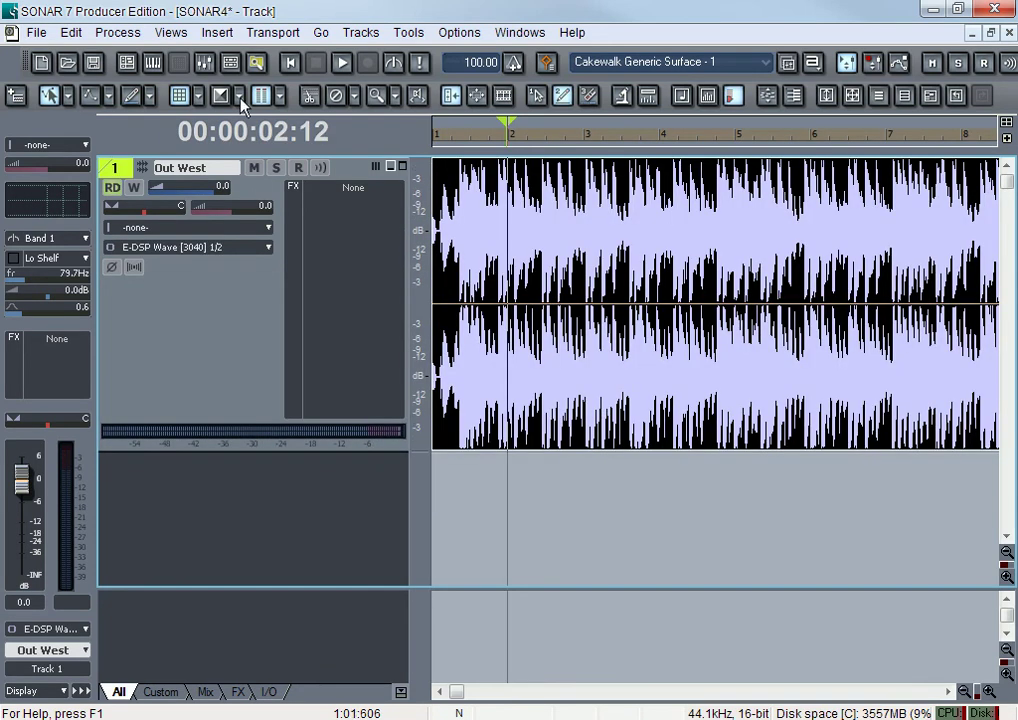
left_click(70, 31)
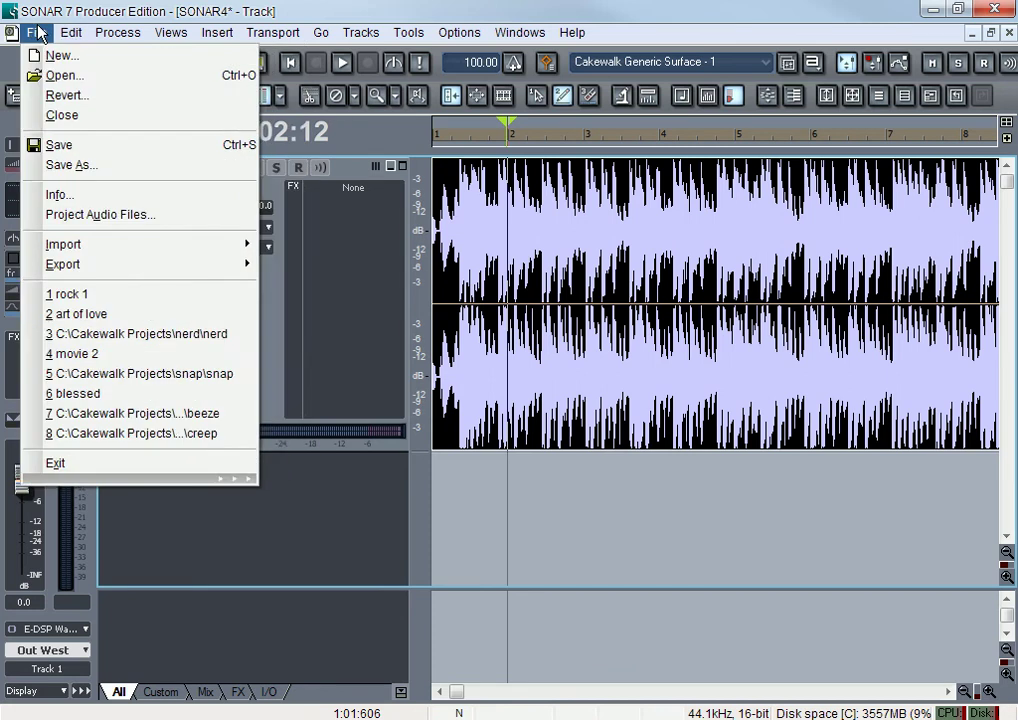
mouse_move(40, 32)
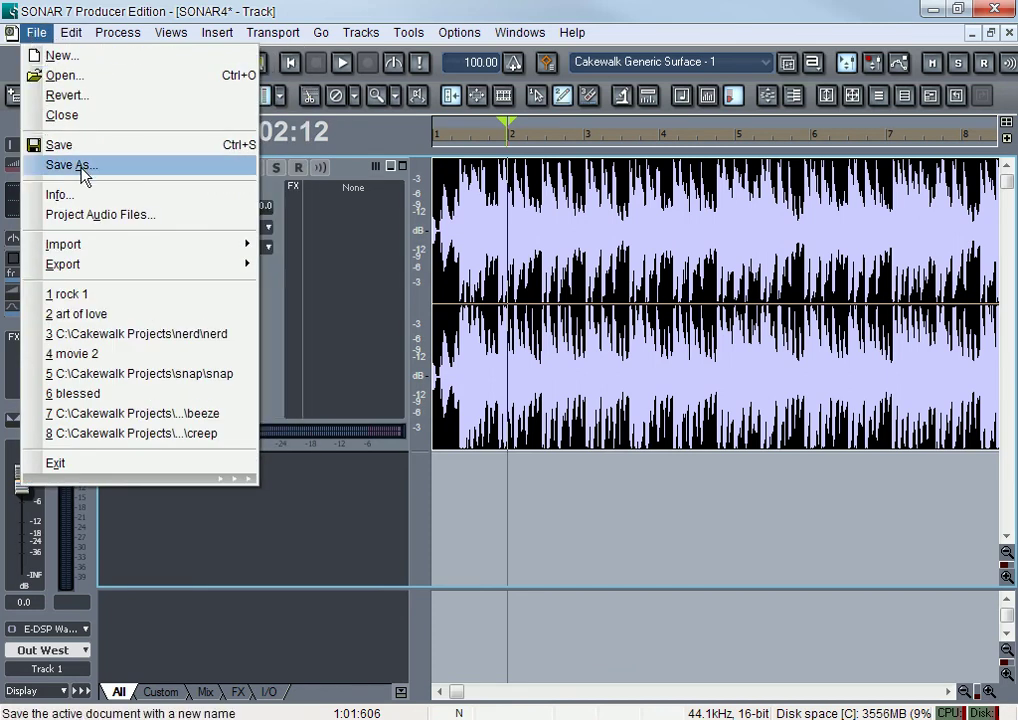
mouse_move(150, 272)
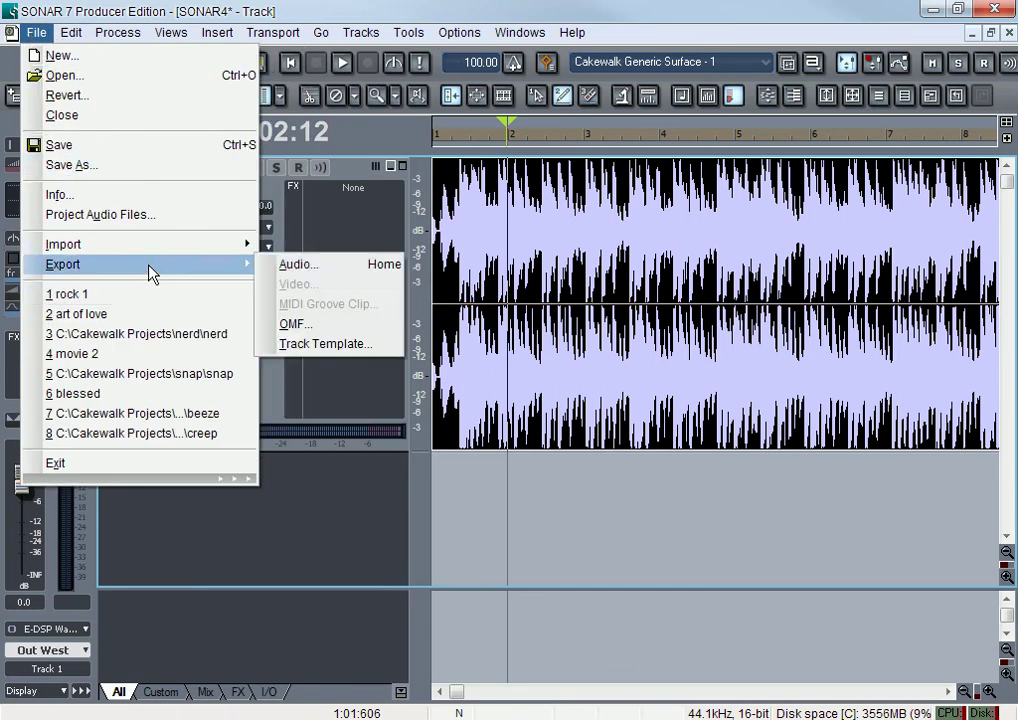
left_click(310, 270)
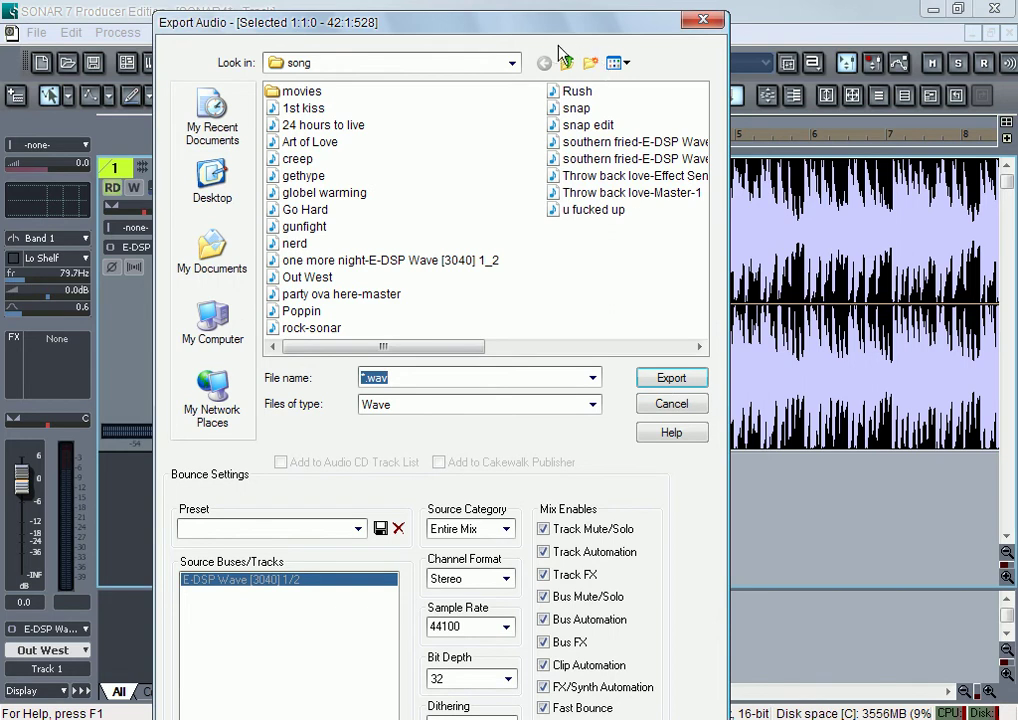
left_click_drag(550, 30, 549, 11)
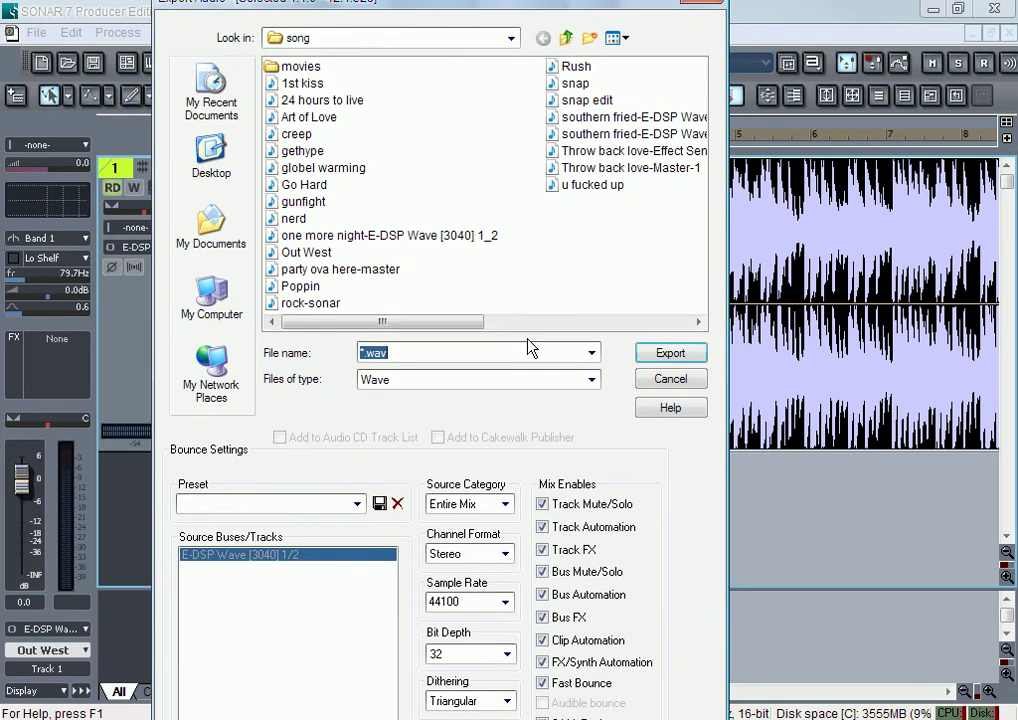
Step: Set export Bit Depth to 16 and Dithering to None, then close the export dialog
left_click(436, 358)
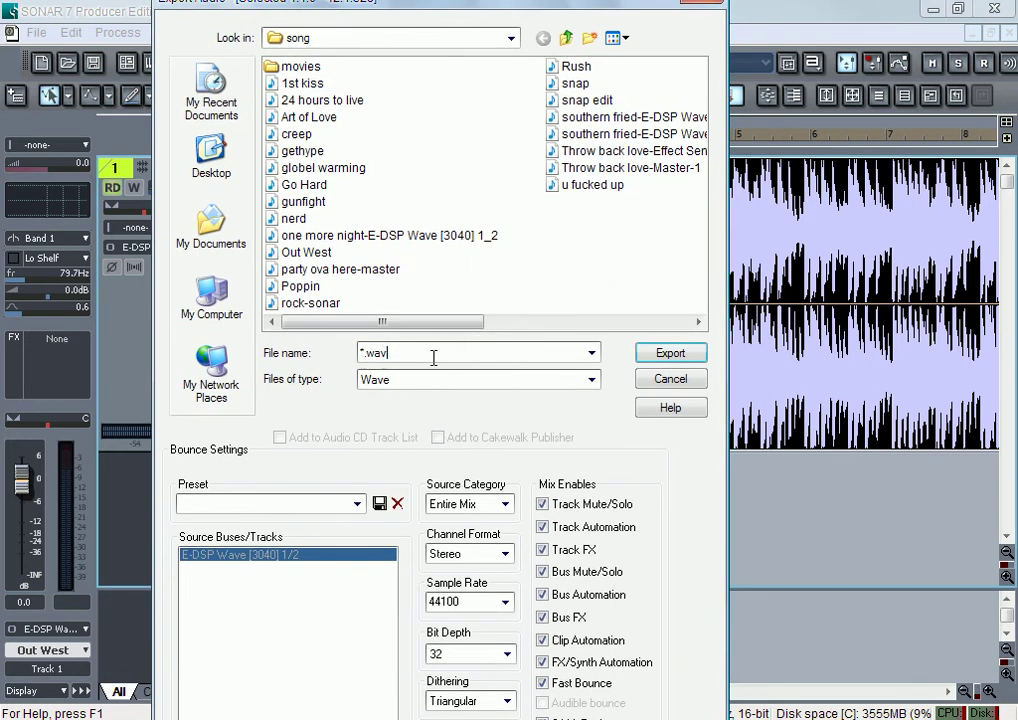
left_click(508, 655)
left_click(495, 672)
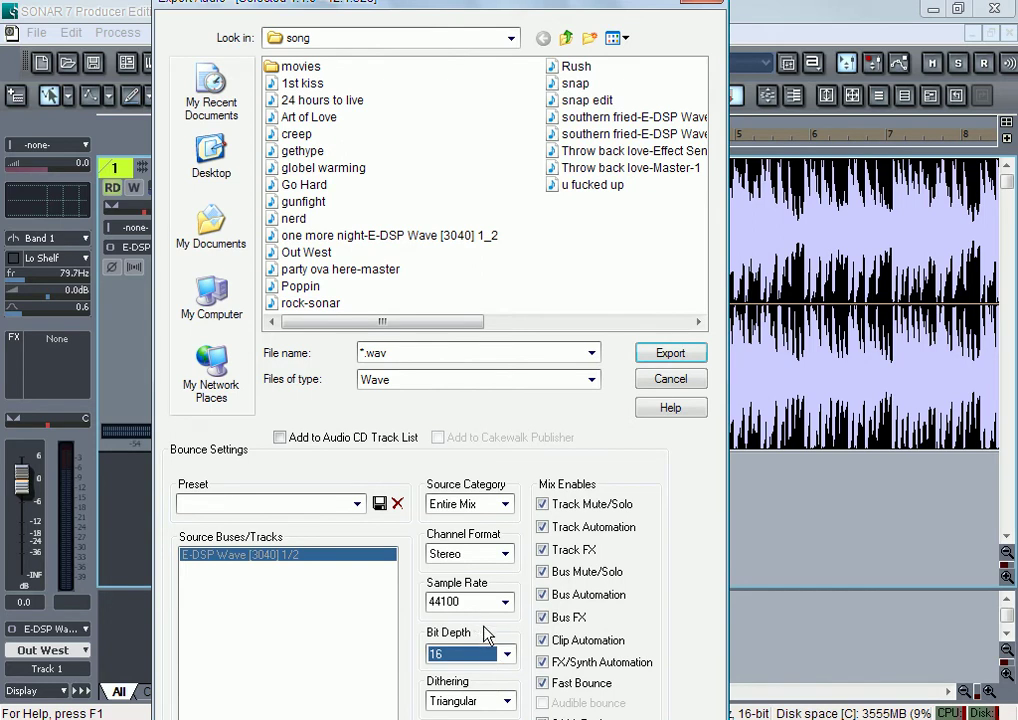
left_click(507, 701)
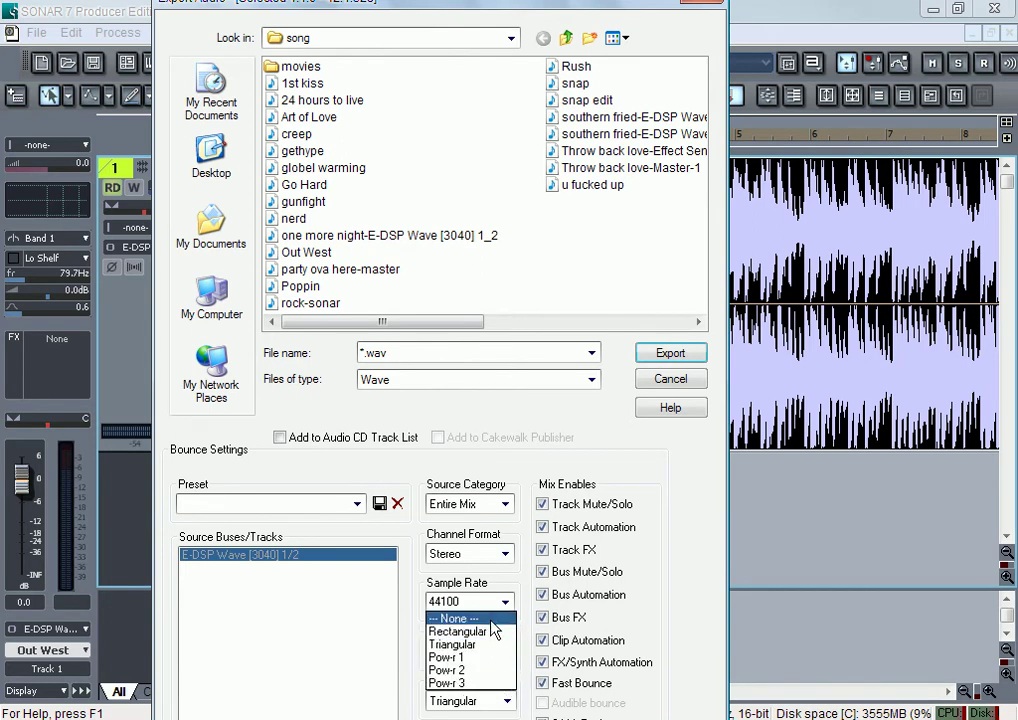
left_click(491, 619)
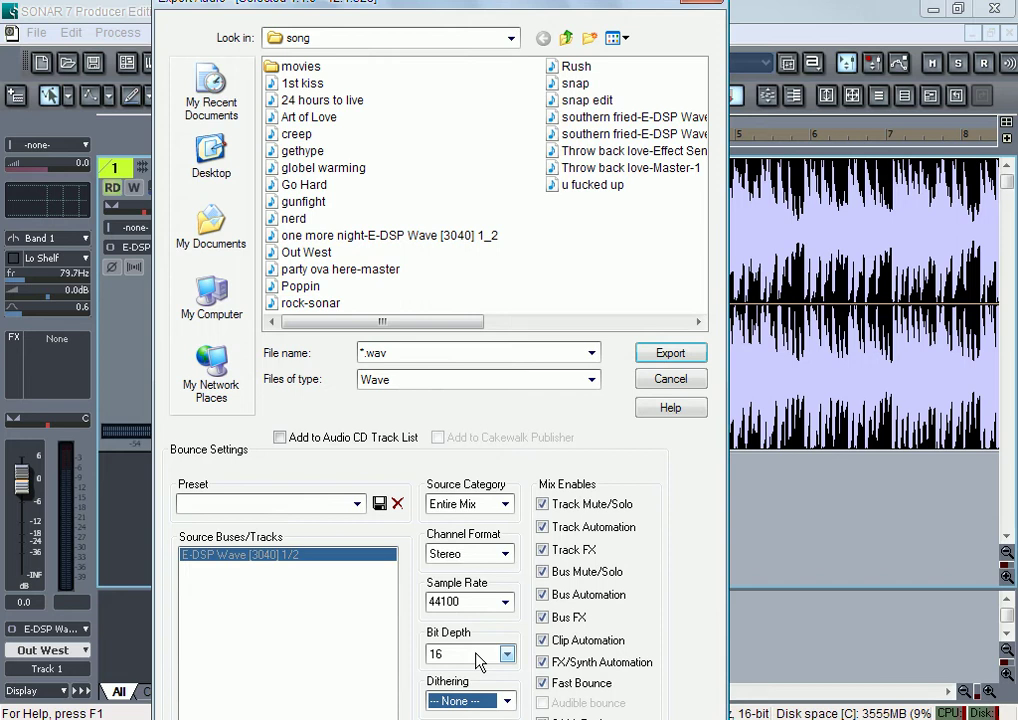
left_click(652, 382)
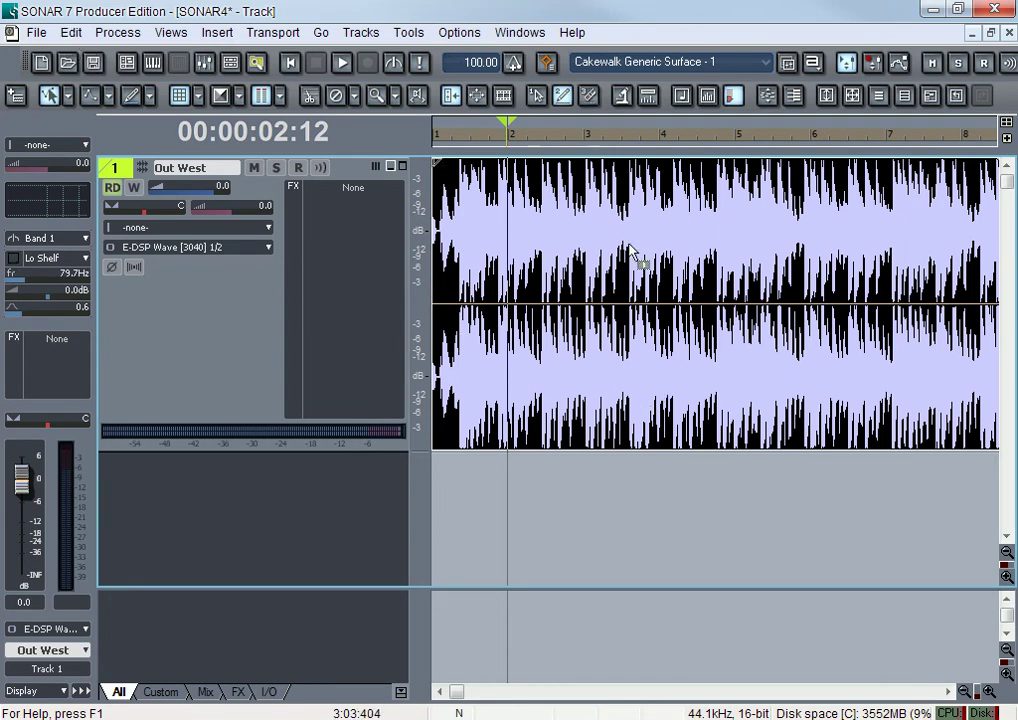
Step: Set the now time to measure 2, drag the clip to bar 2, and undo the move
left_click(579, 298)
left_click(515, 296)
left_click(71, 32)
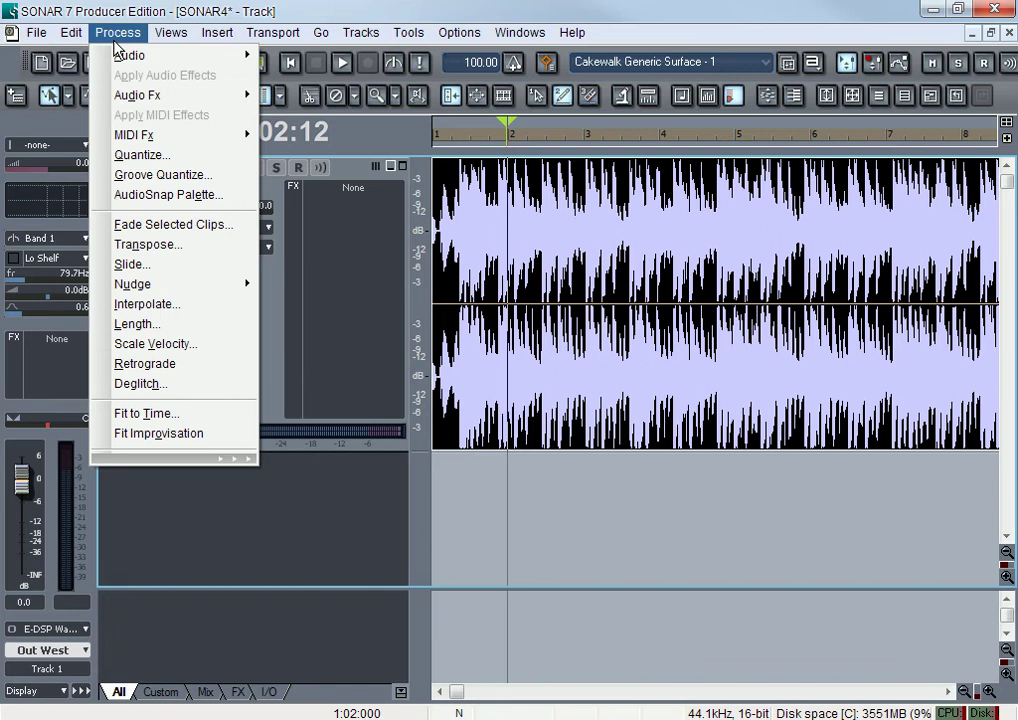
left_click(120, 12)
left_click_drag(480, 318, 579, 320)
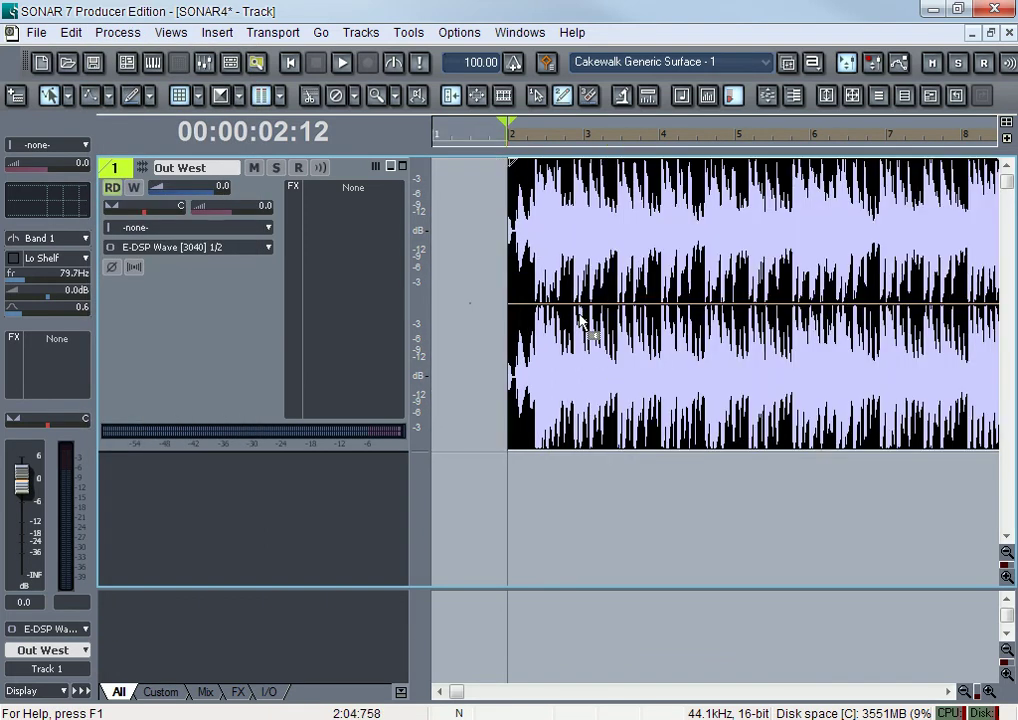
left_click(71, 33)
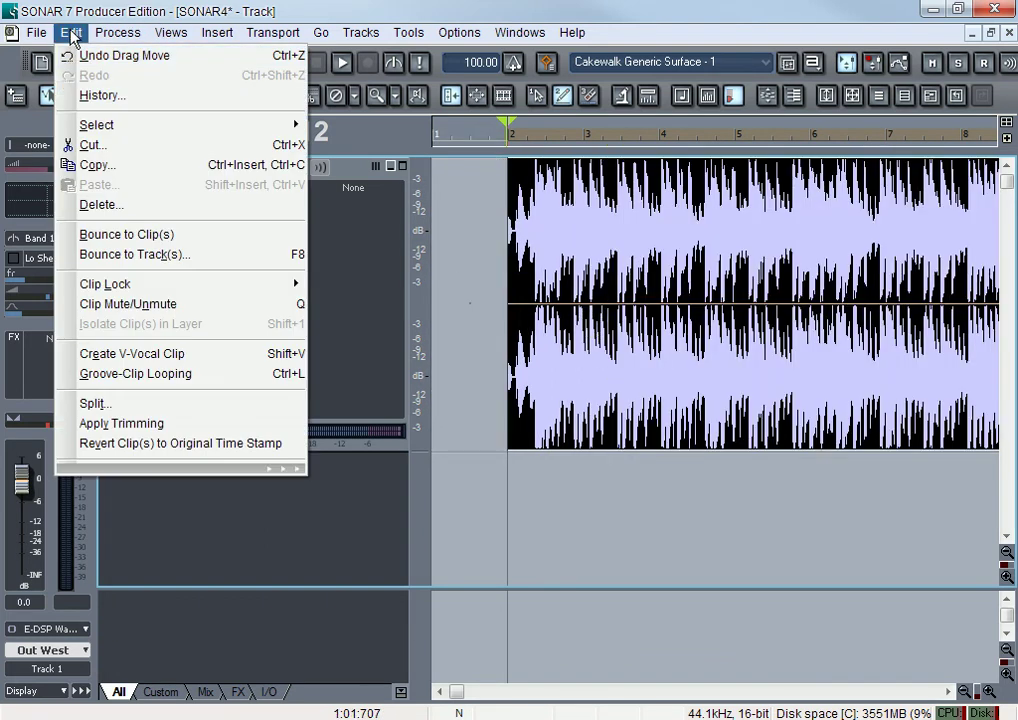
left_click(72, 55)
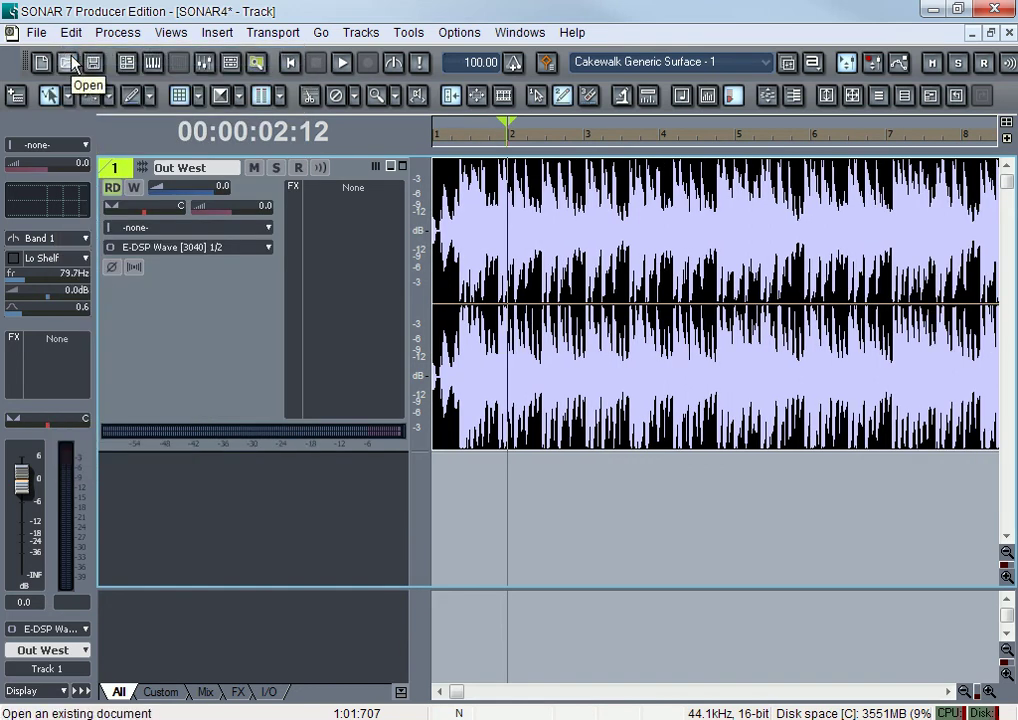
Step: Drag the clip to bar 3, then undo twice so it starts at the track beginning
left_click_drag(482, 302, 609, 295)
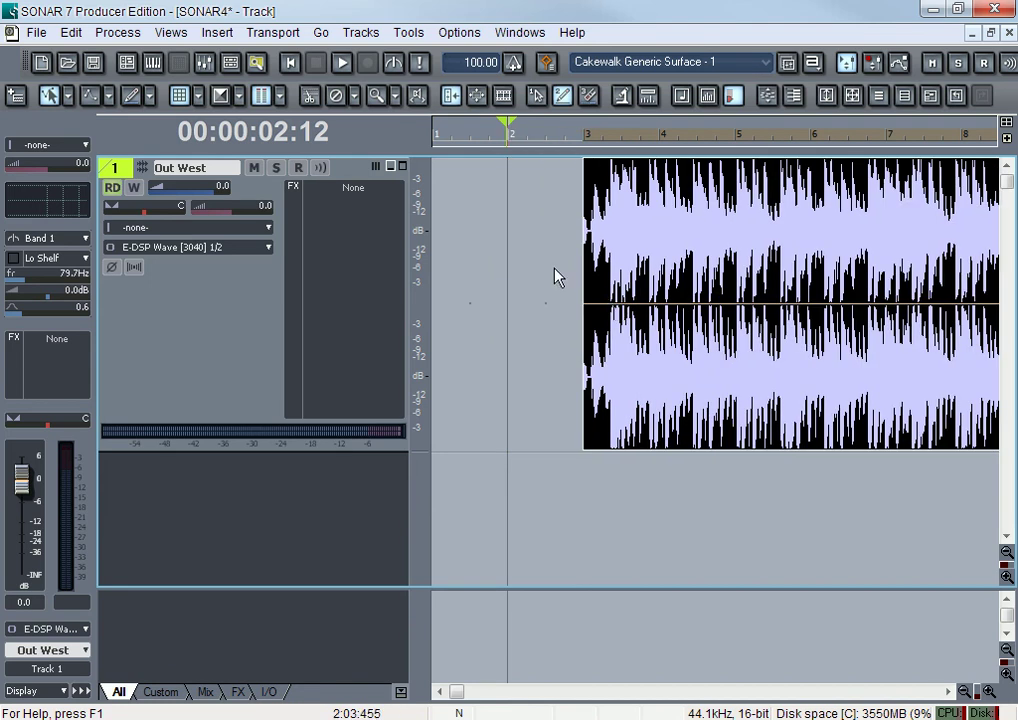
left_click(70, 32)
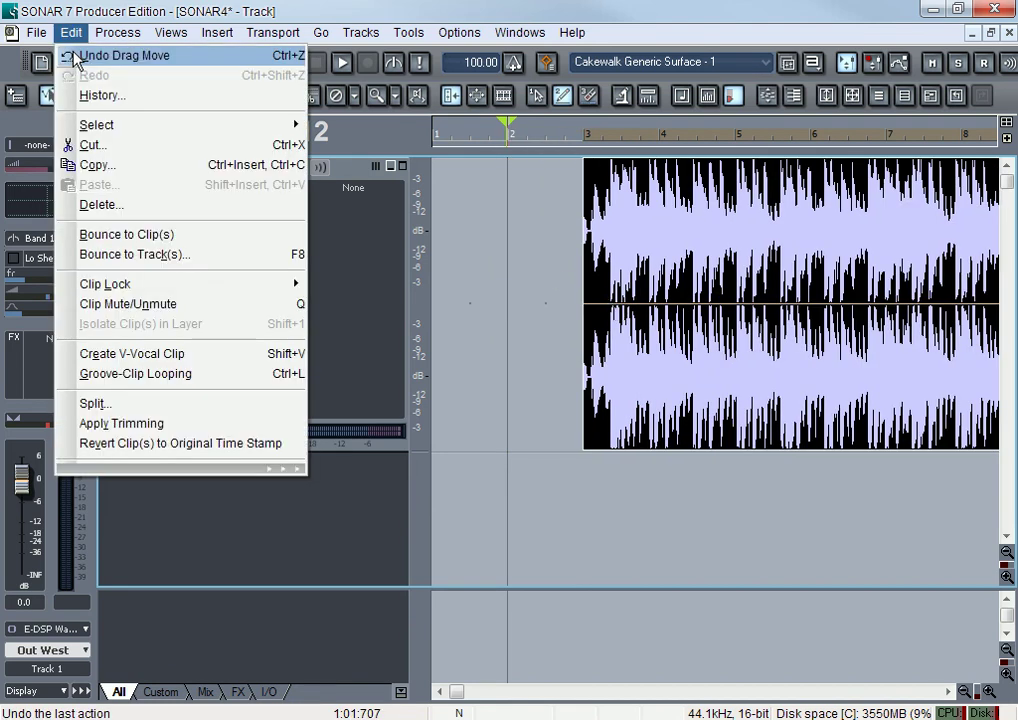
left_click(76, 55)
left_click(64, 36)
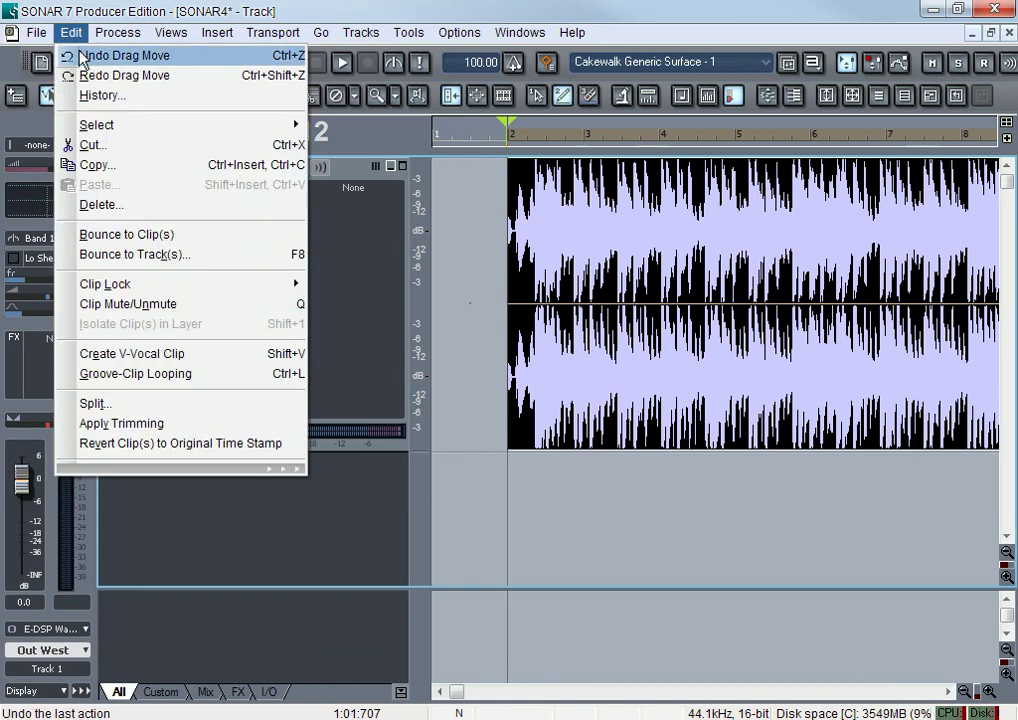
left_click(82, 49)
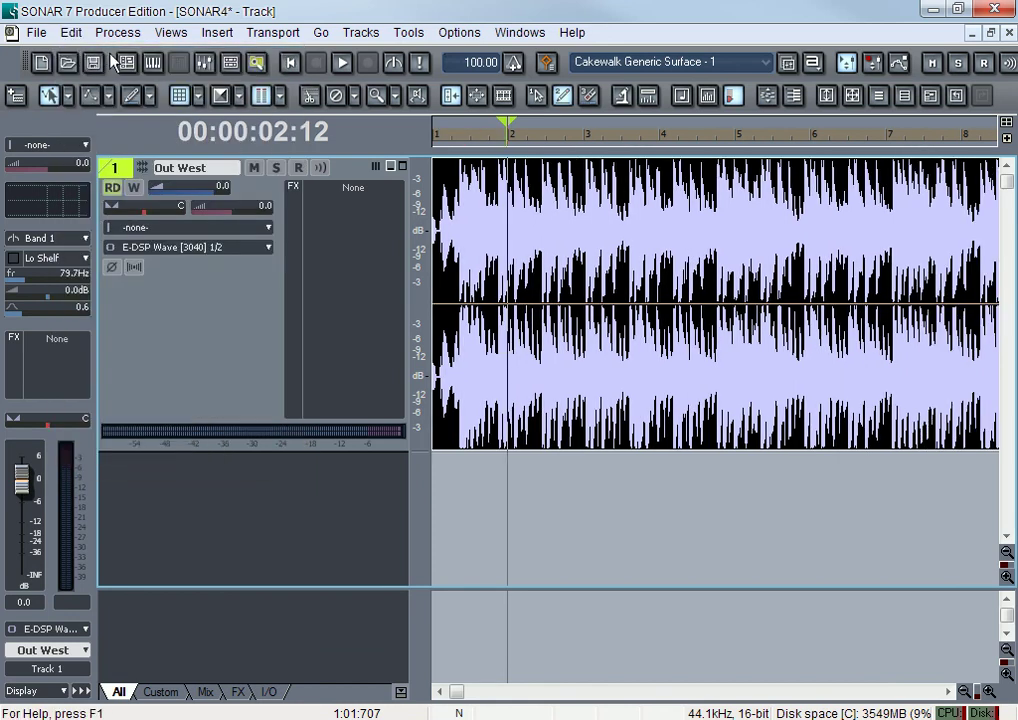
left_click(68, 33)
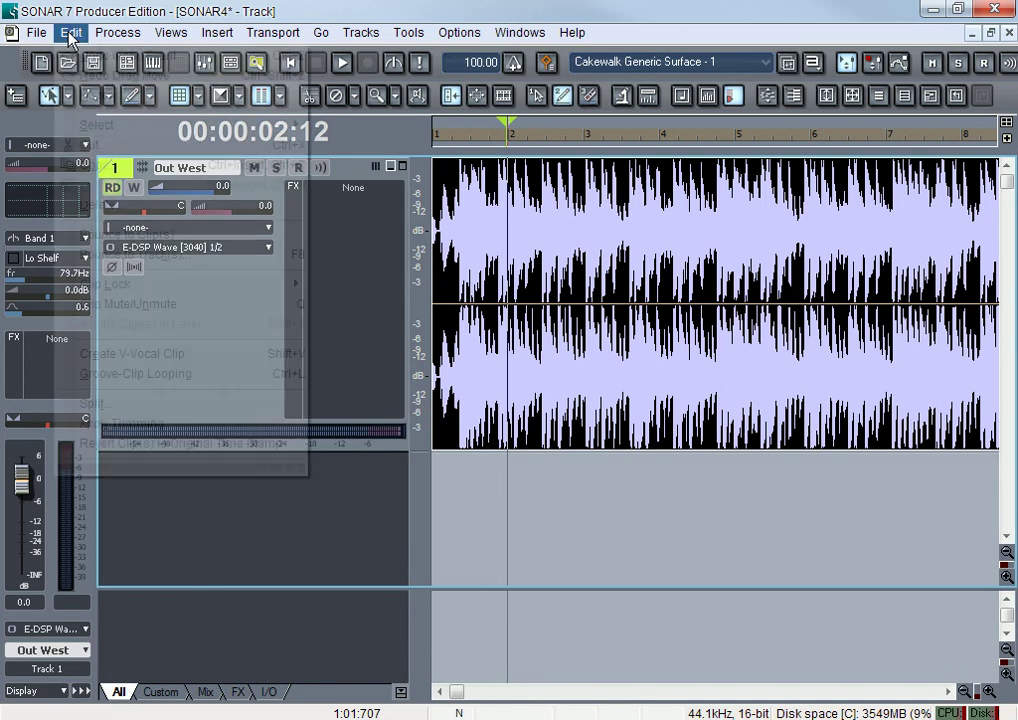
Step: Use Edit > History to roll the project back to the first Delete Track step
mouse_move(130, 33)
mouse_move(70, 33)
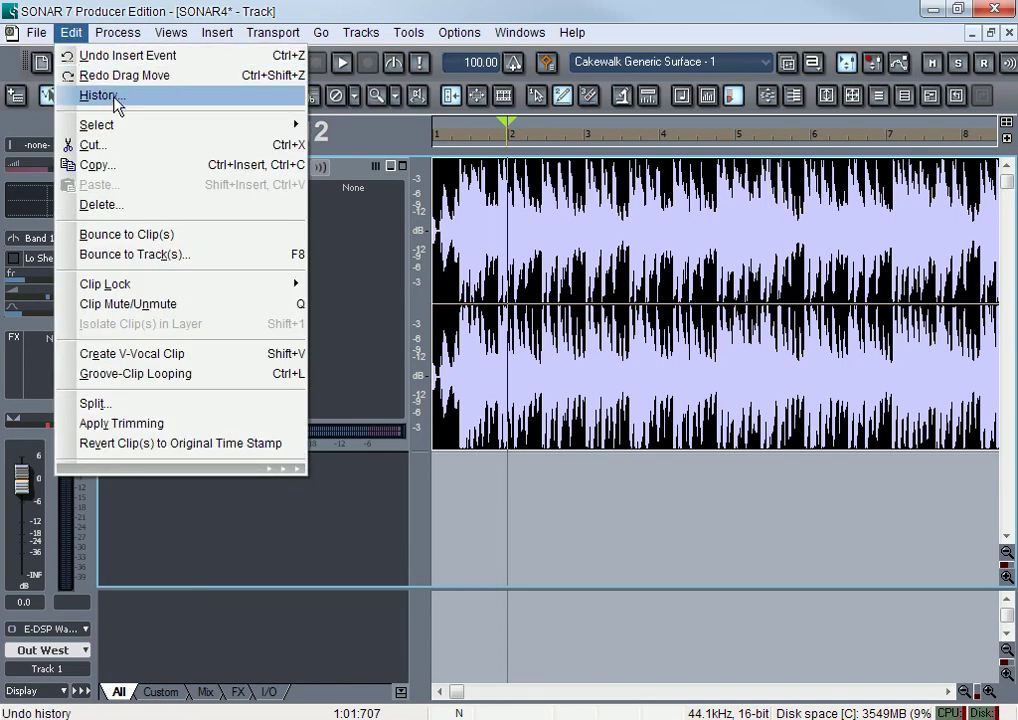
left_click(115, 98)
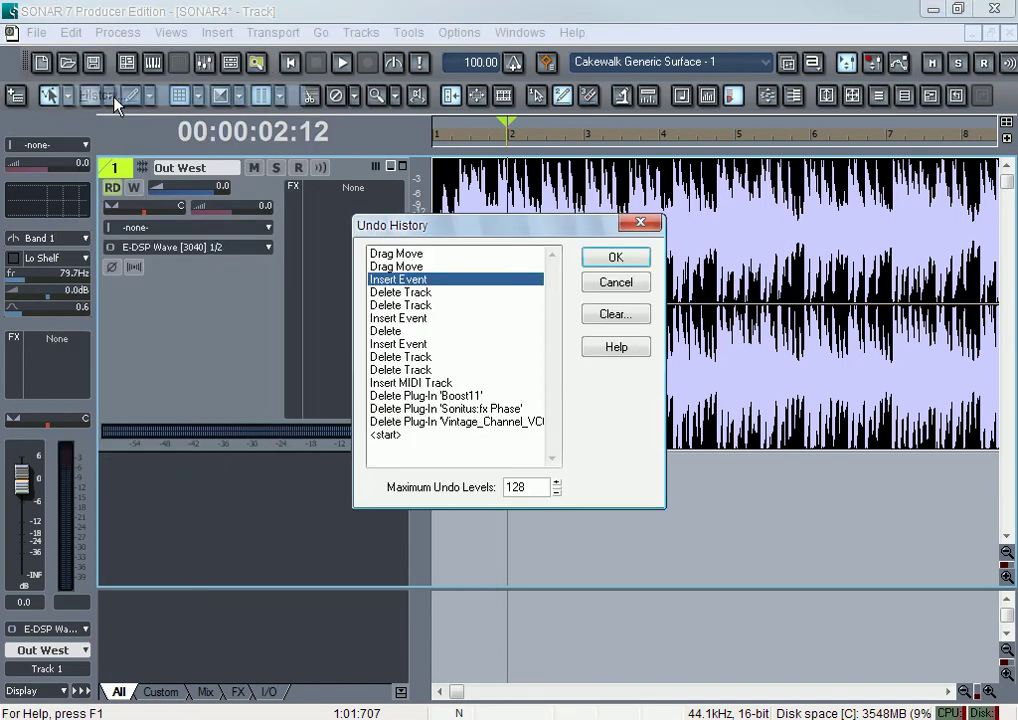
left_click(421, 292)
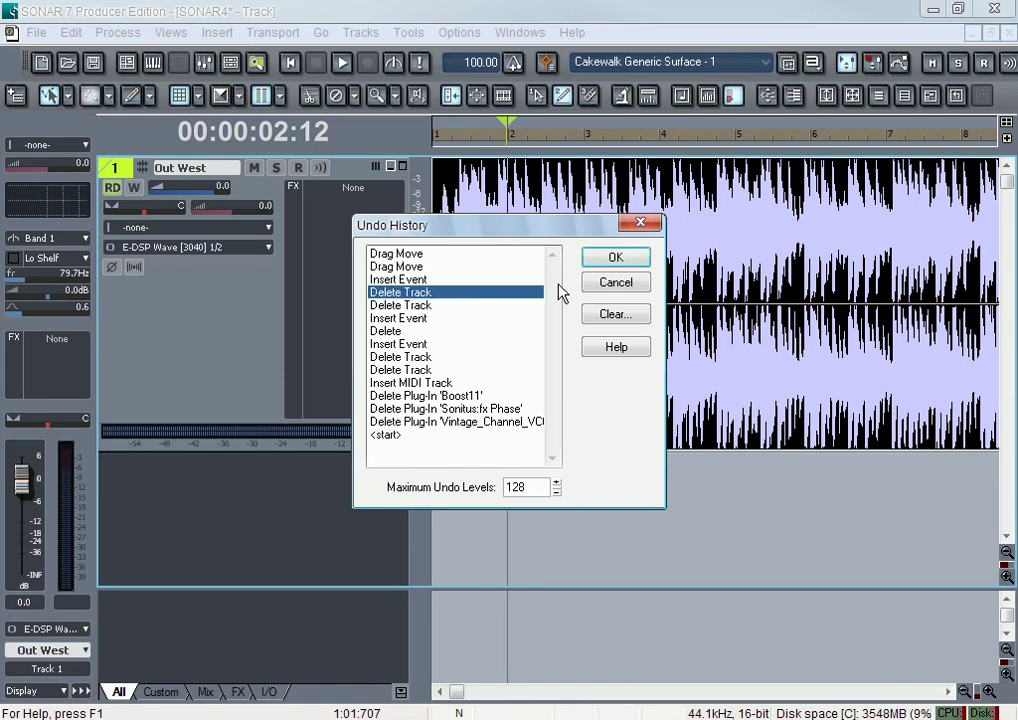
left_click(616, 258)
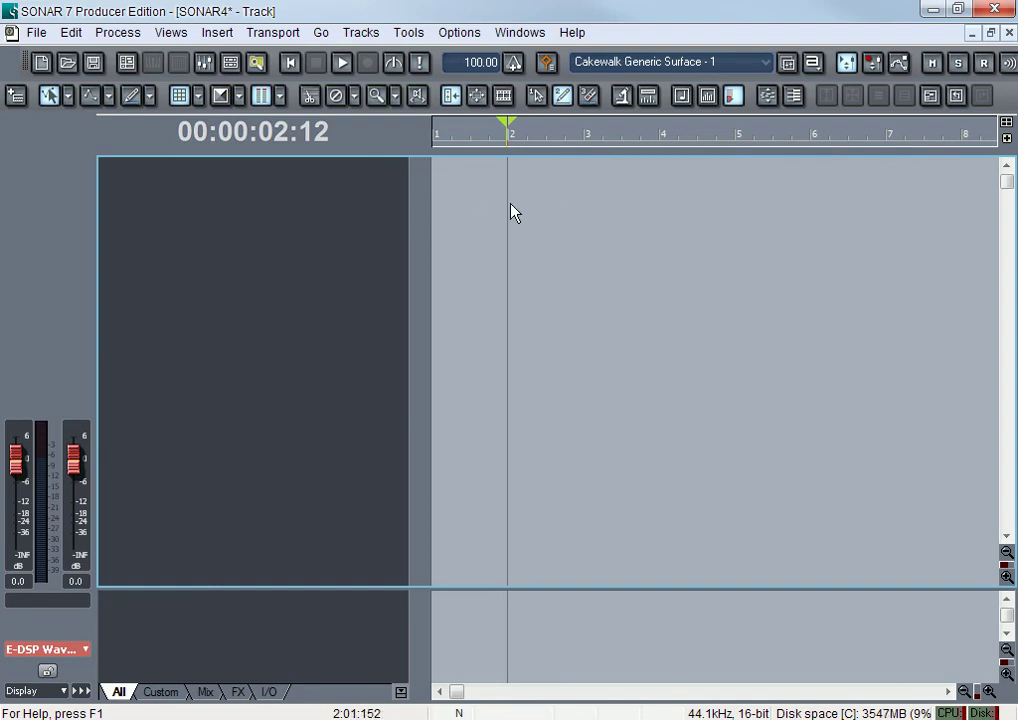
Step: Restore the project to the Insert Event step from the undo history
left_click(72, 33)
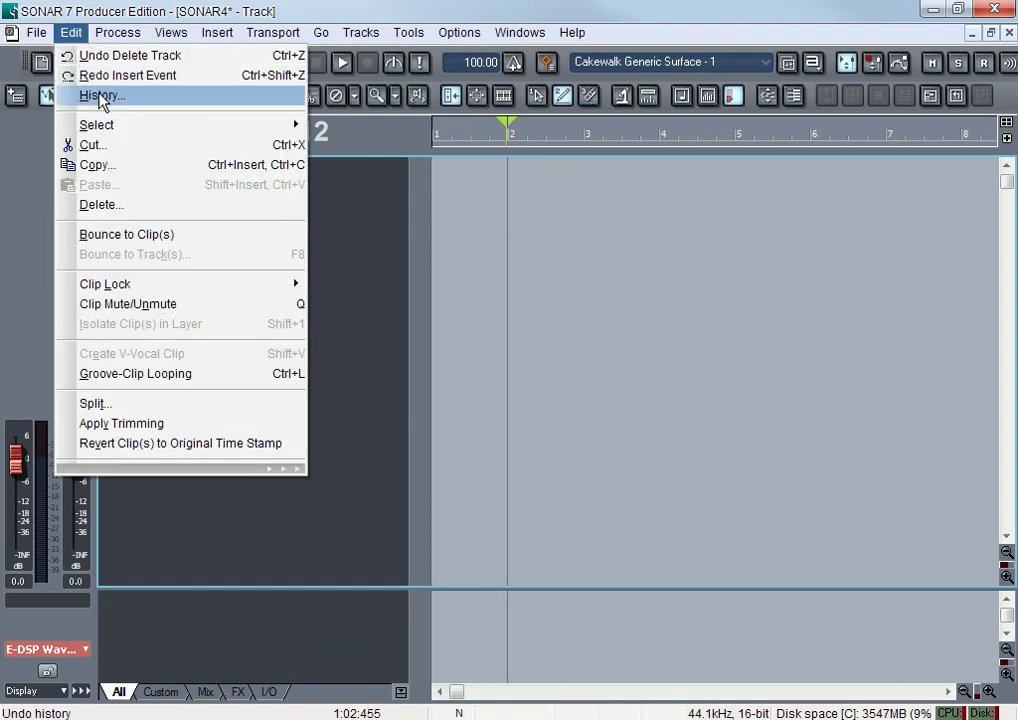
left_click(88, 93)
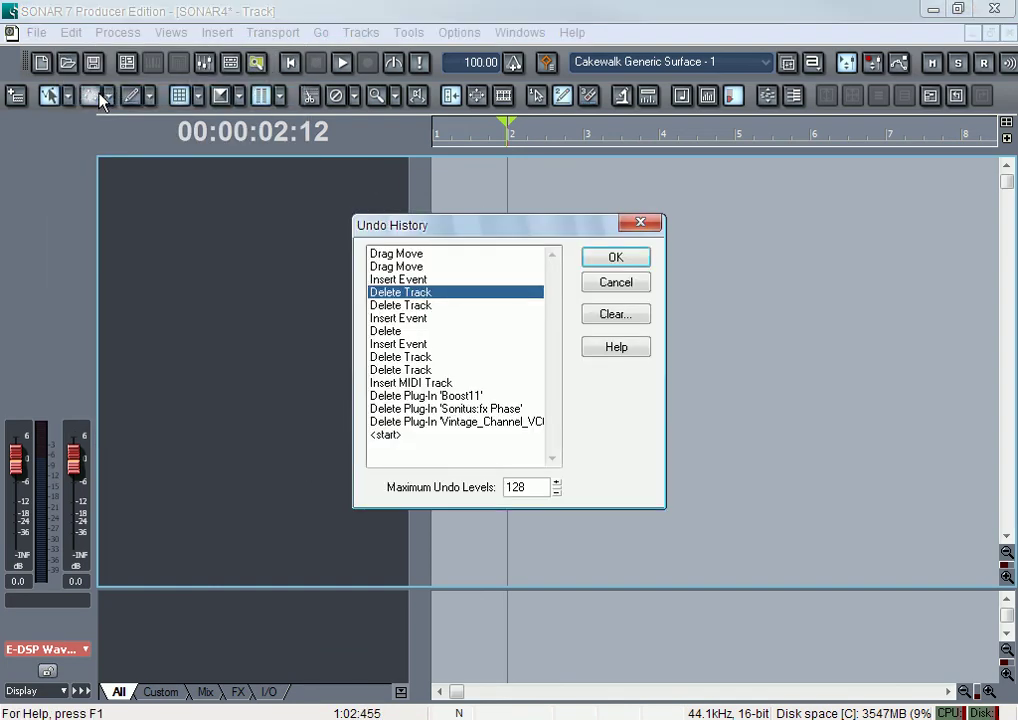
left_click(430, 319)
left_click(600, 260)
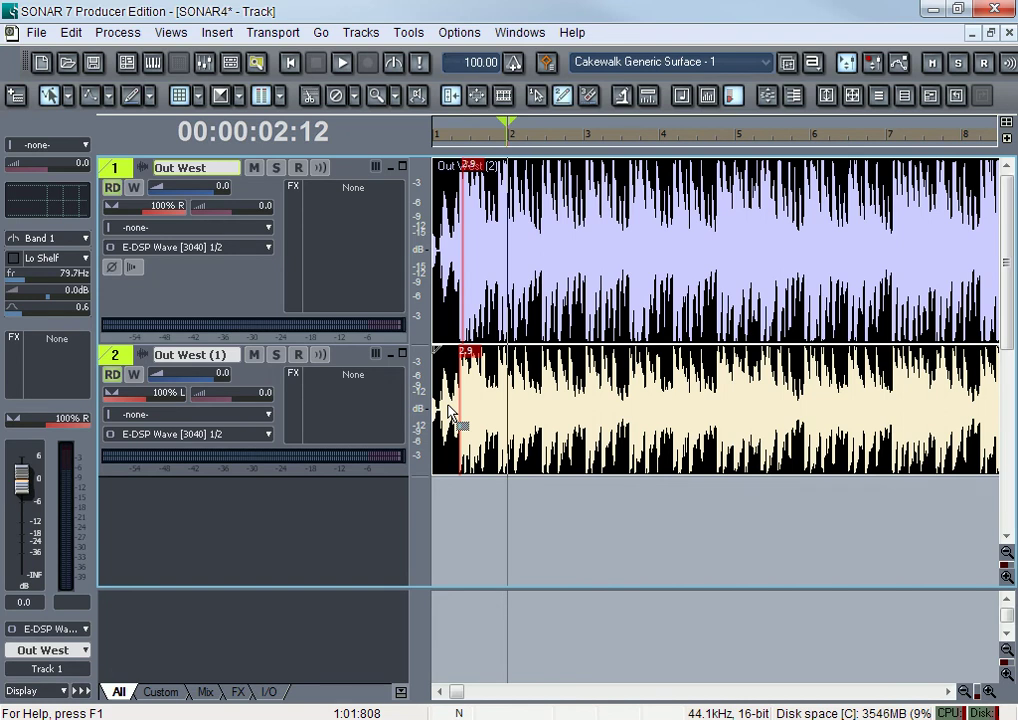
Step: Clear the clip selection with Edit > Select > None
left_click(71, 32)
mouse_move(130, 130)
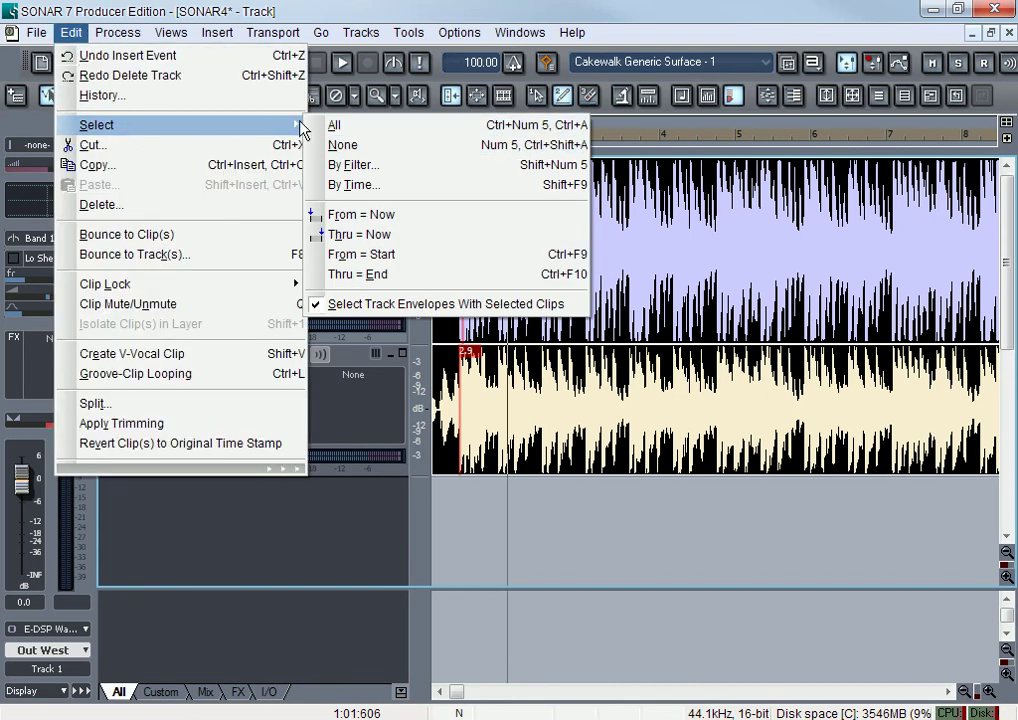
left_click(366, 155)
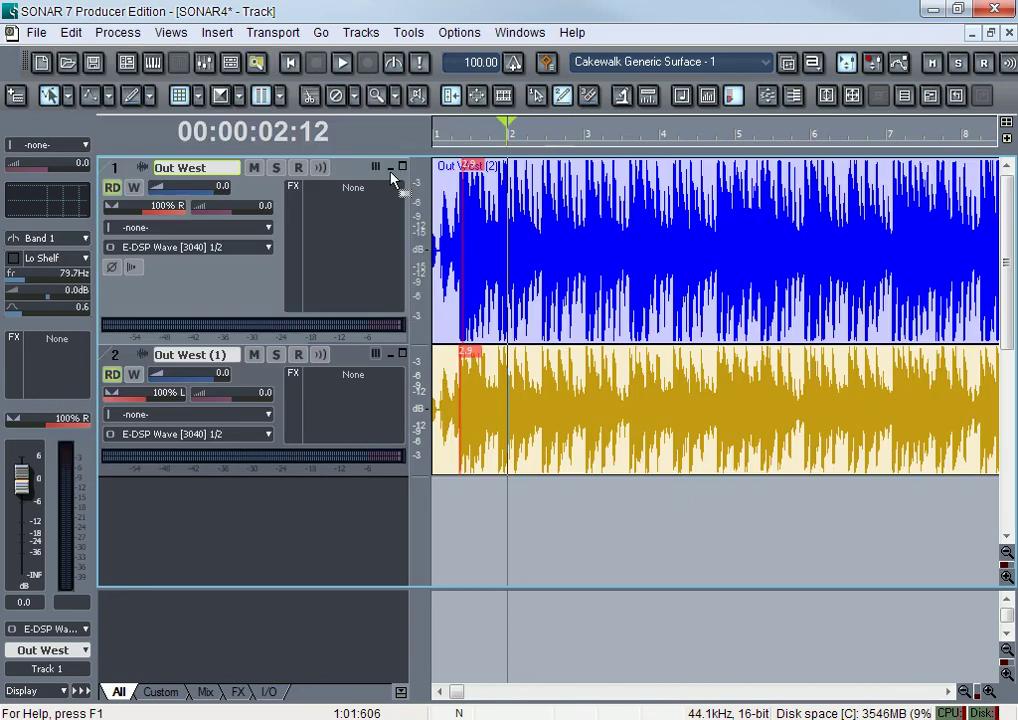
Step: Select all clips on both Out West tracks with Edit > Select > All
left_click(78, 31)
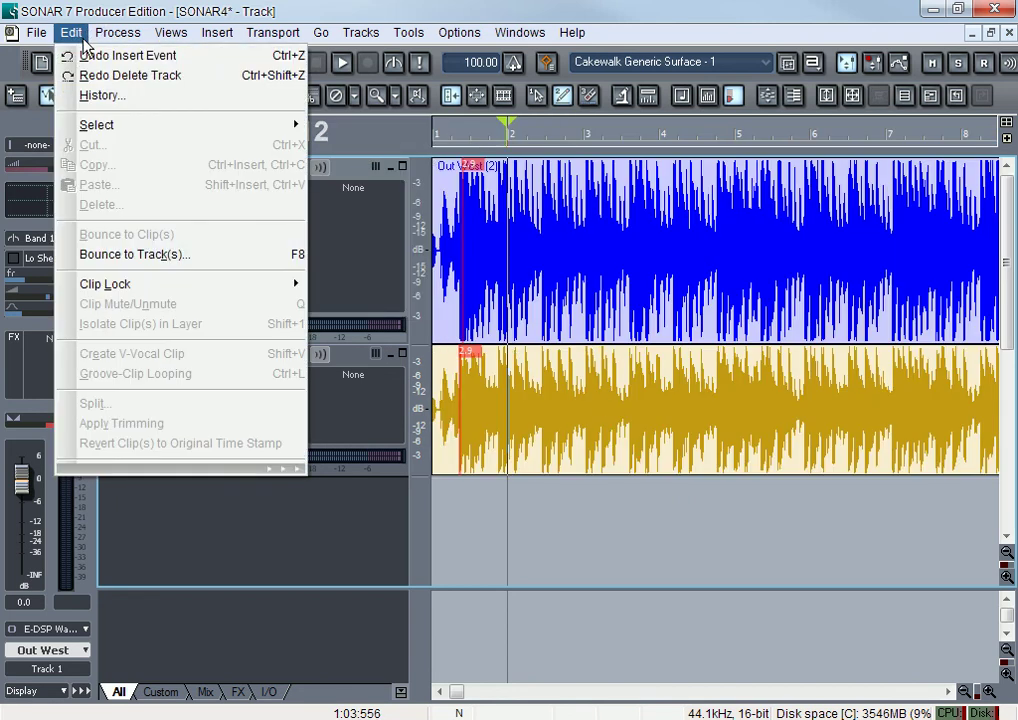
mouse_move(260, 133)
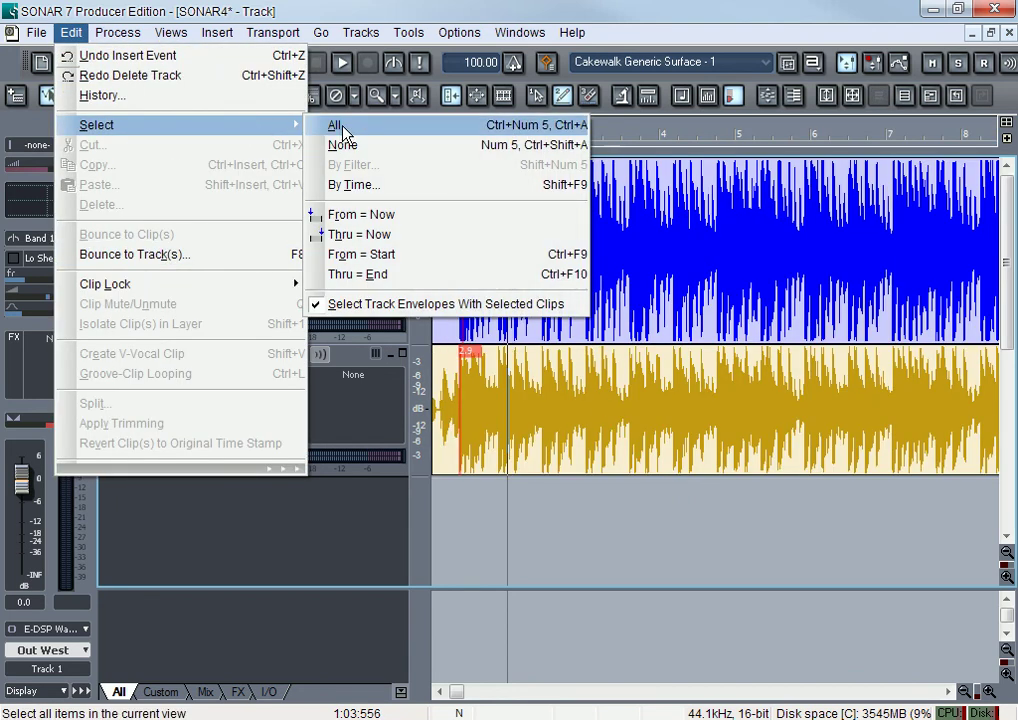
left_click(344, 133)
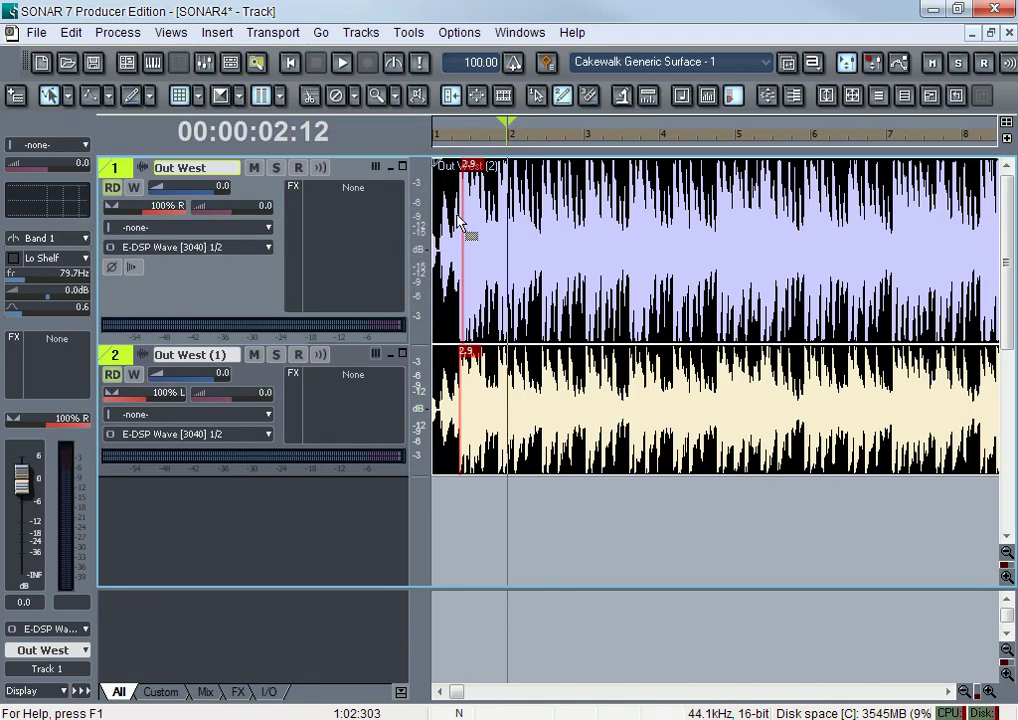
left_click(78, 36)
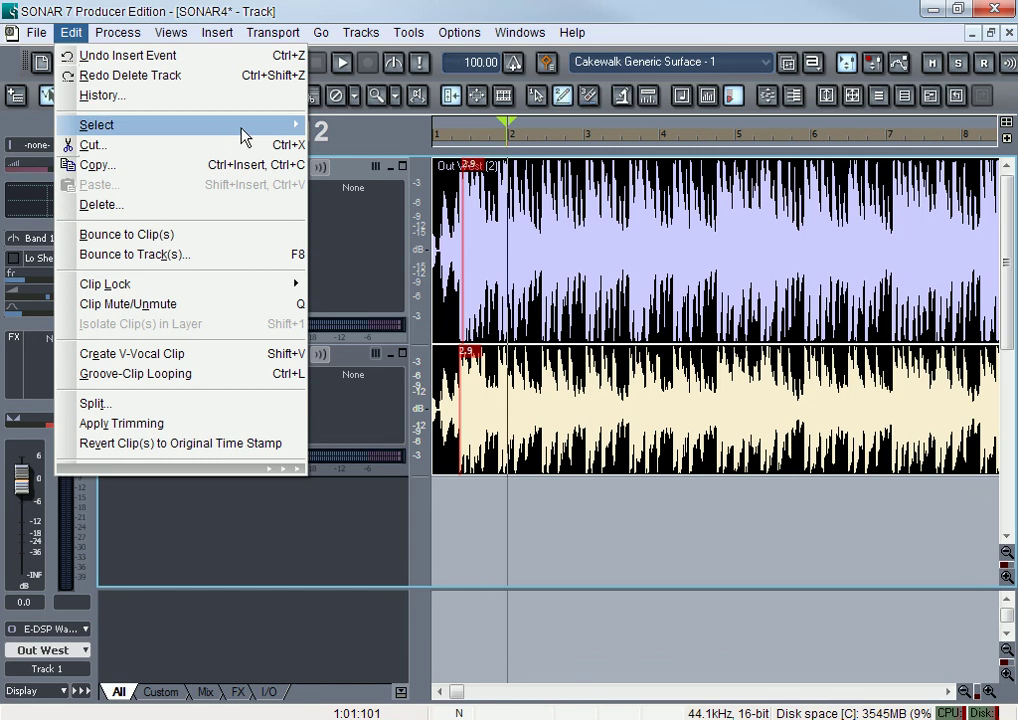
mouse_move(243, 135)
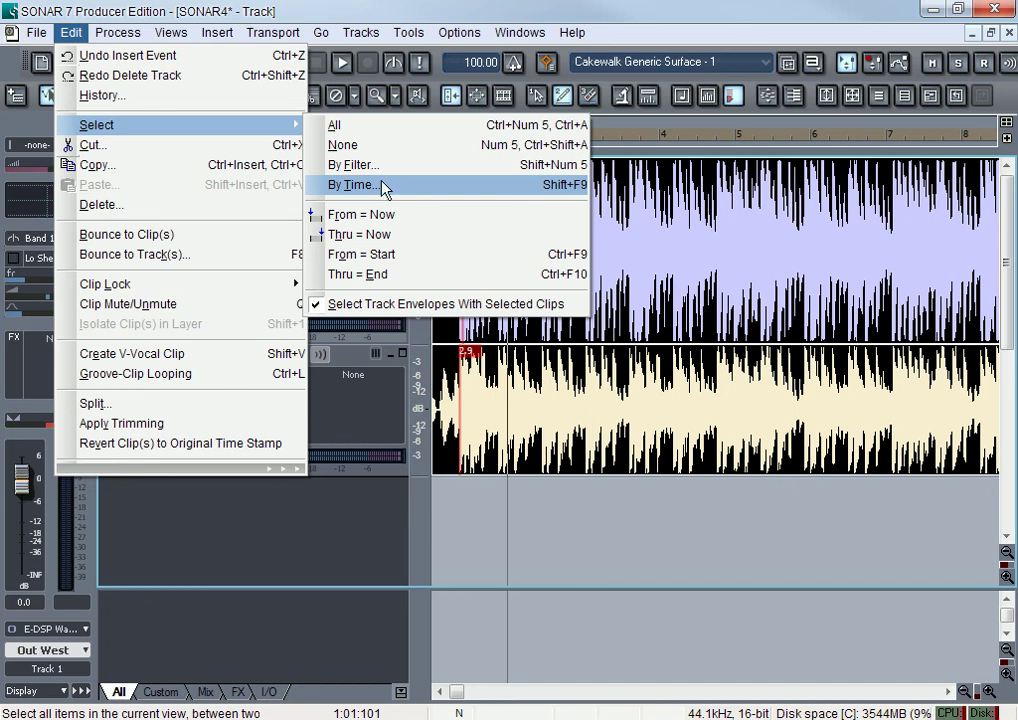
Step: Cut the selected clips from both Out West tracks, then undo the cut to restore the audio
left_click(212, 150)
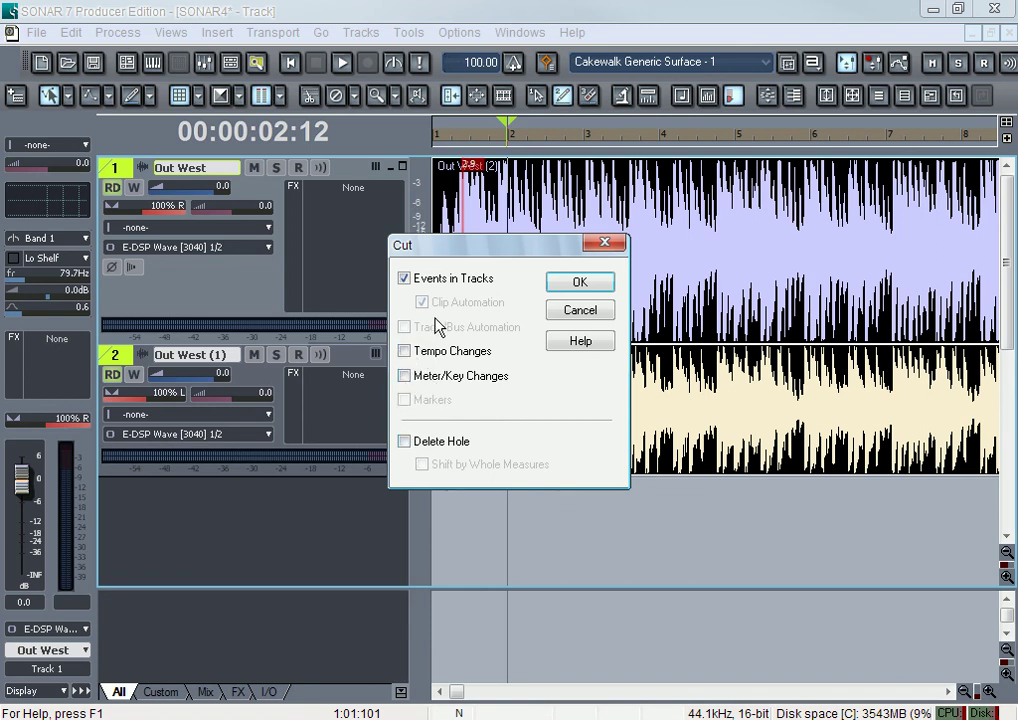
left_click(565, 284)
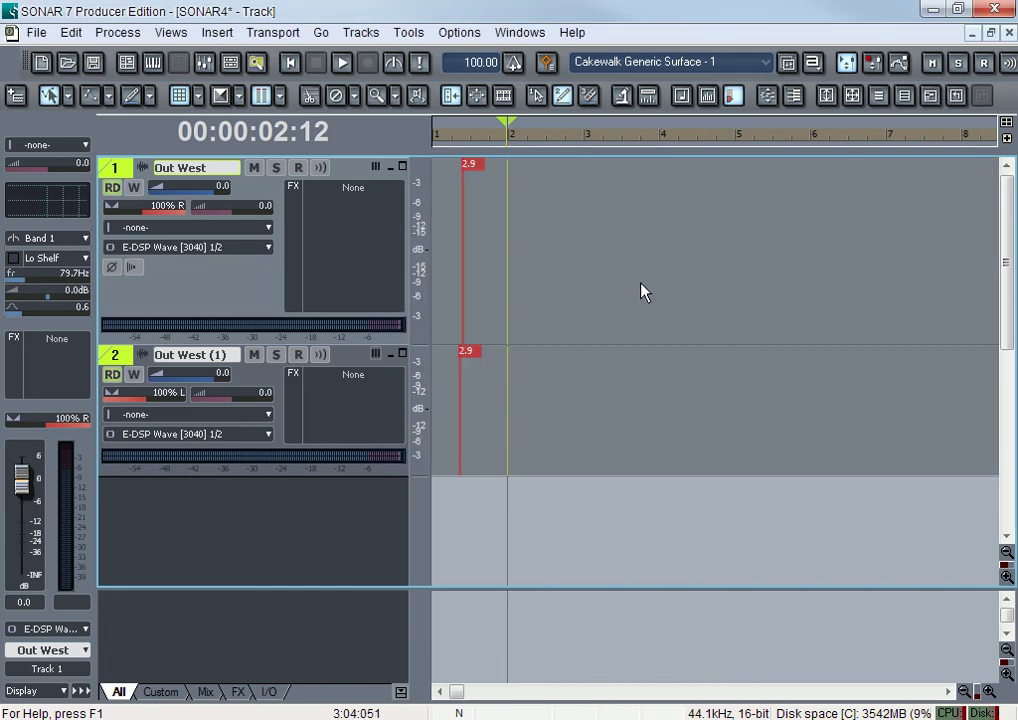
left_click(71, 32)
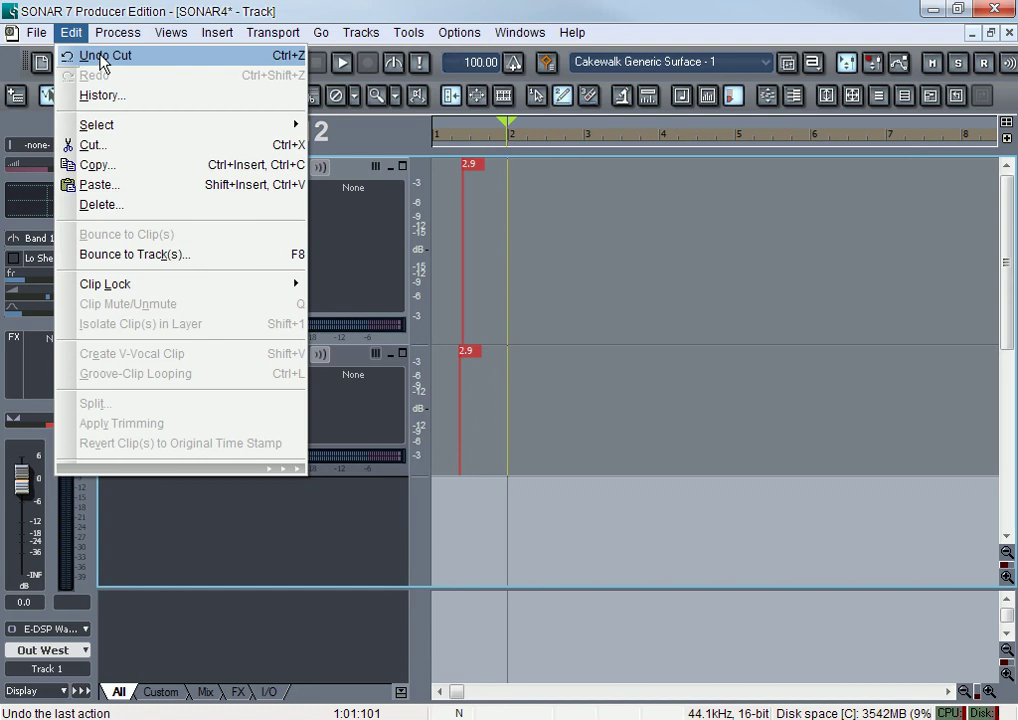
left_click(102, 57)
left_click(71, 32)
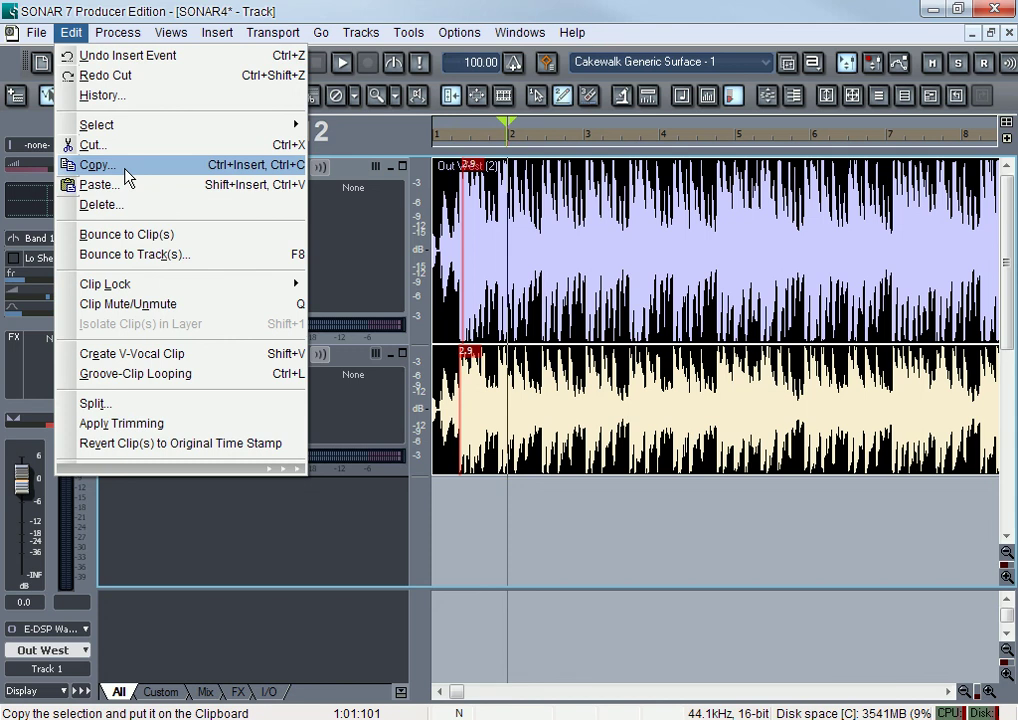
Step: Paste the cut clips at bar 51 (51:01:000)
left_click(457, 692)
left_click_drag(457, 692, 925, 692)
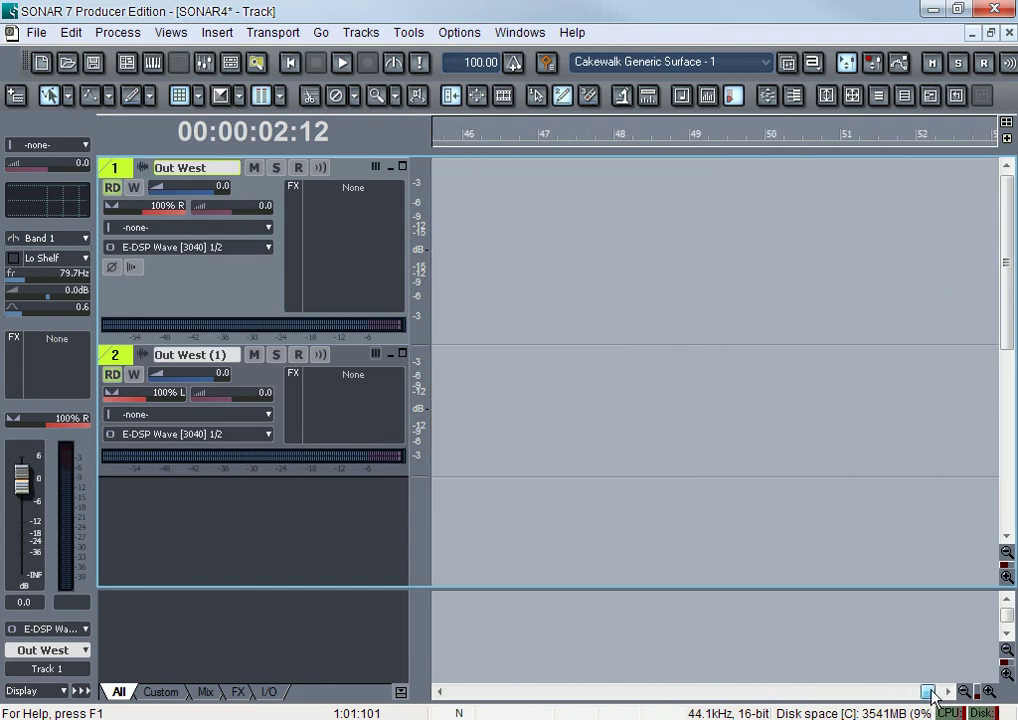
left_click(878, 395)
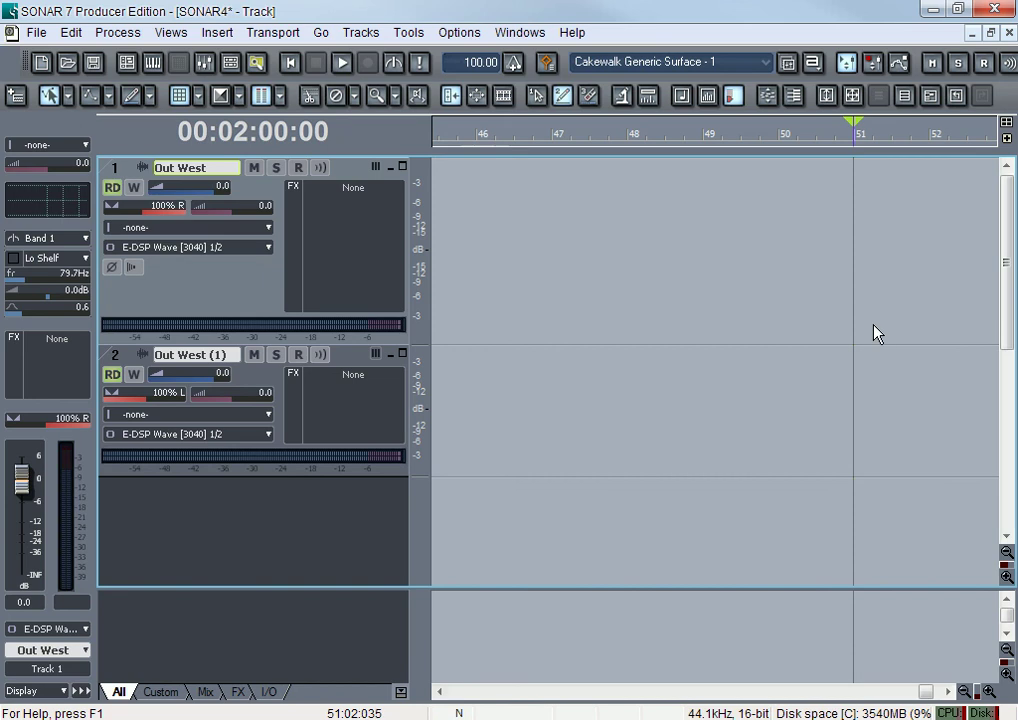
left_click(74, 35)
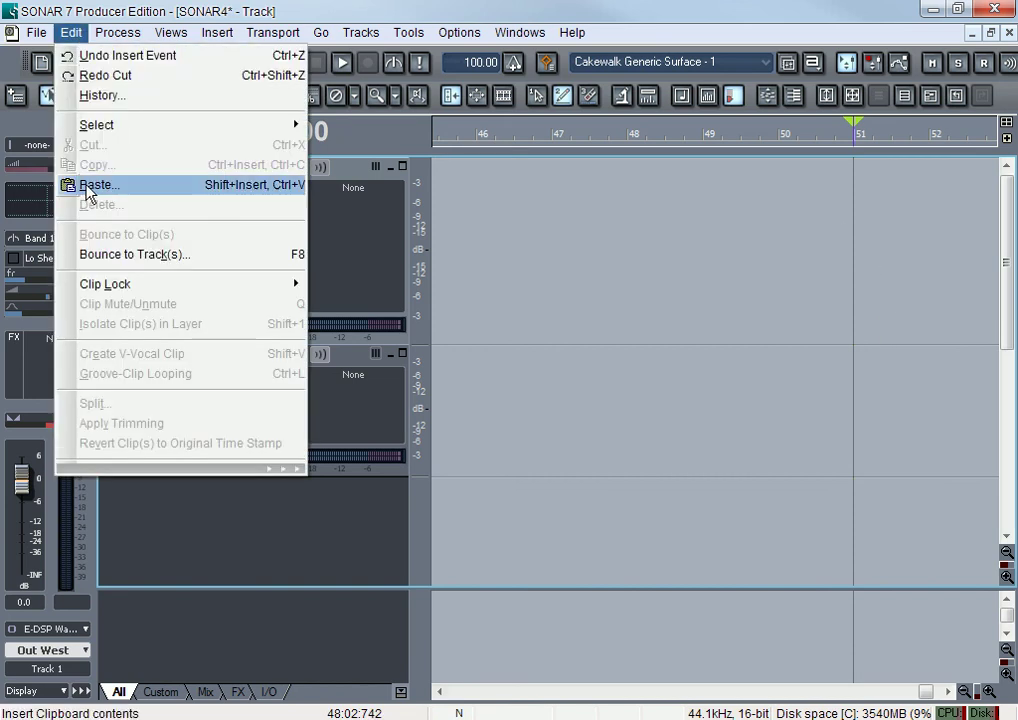
left_click(84, 184)
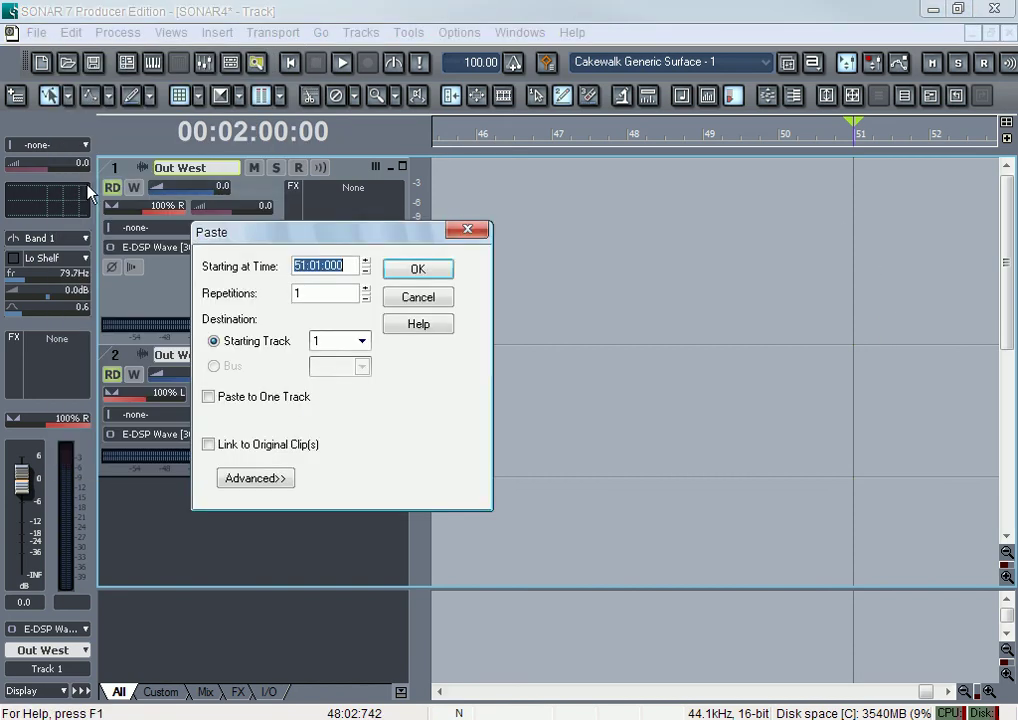
left_click(419, 272)
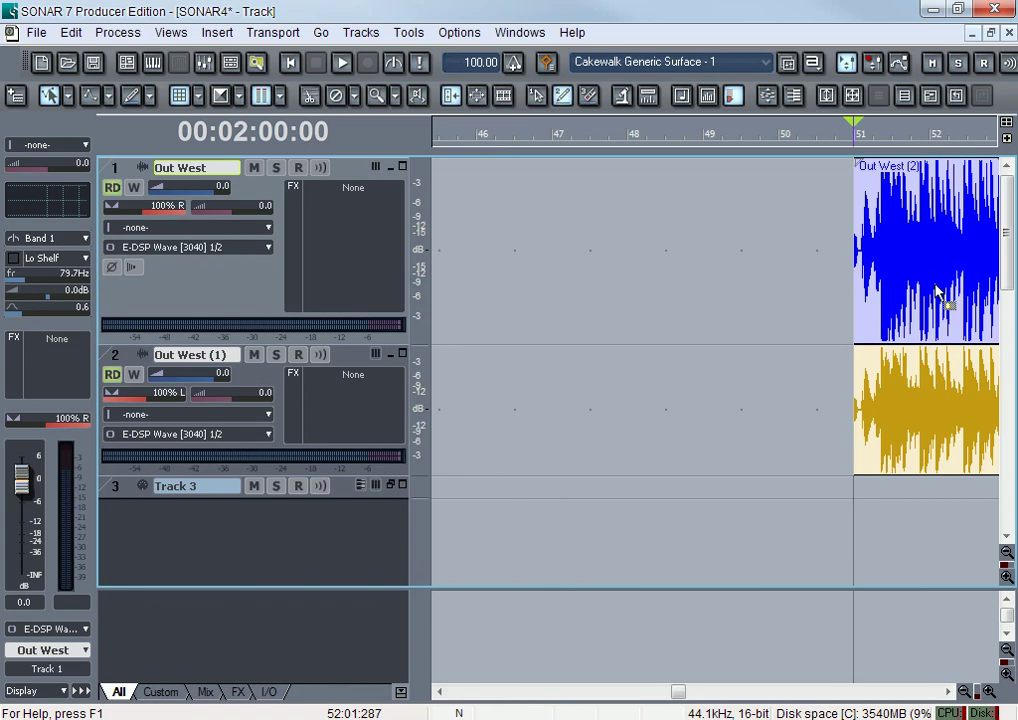
Step: Undo the paste at bar 51 and scroll back to the start of the clips
left_click(72, 33)
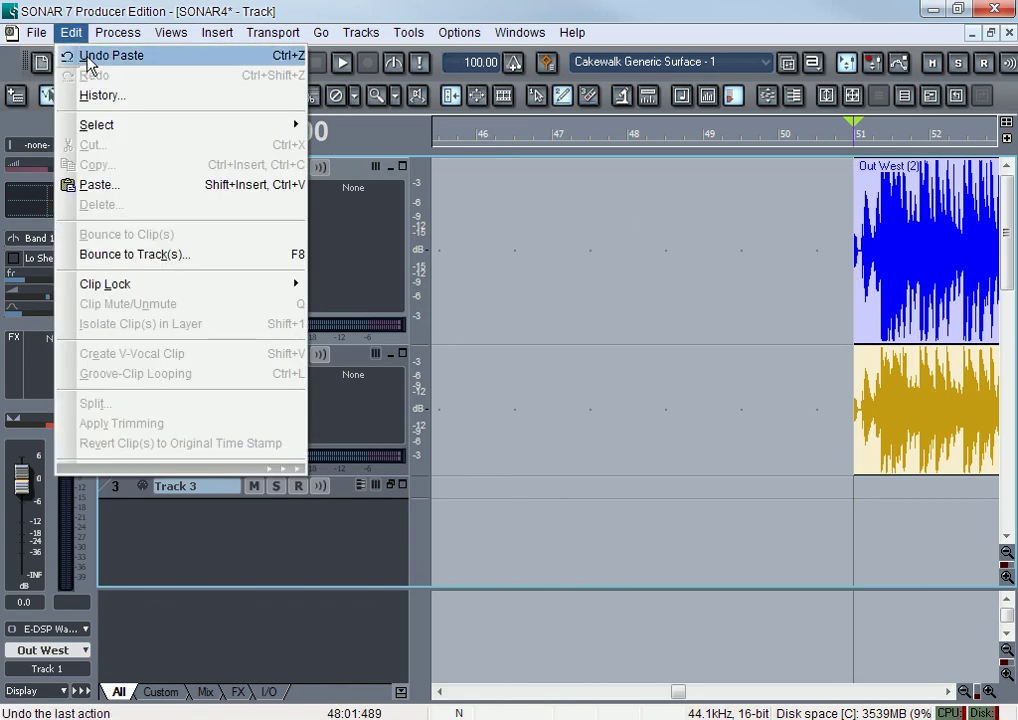
left_click(100, 55)
left_click(465, 697)
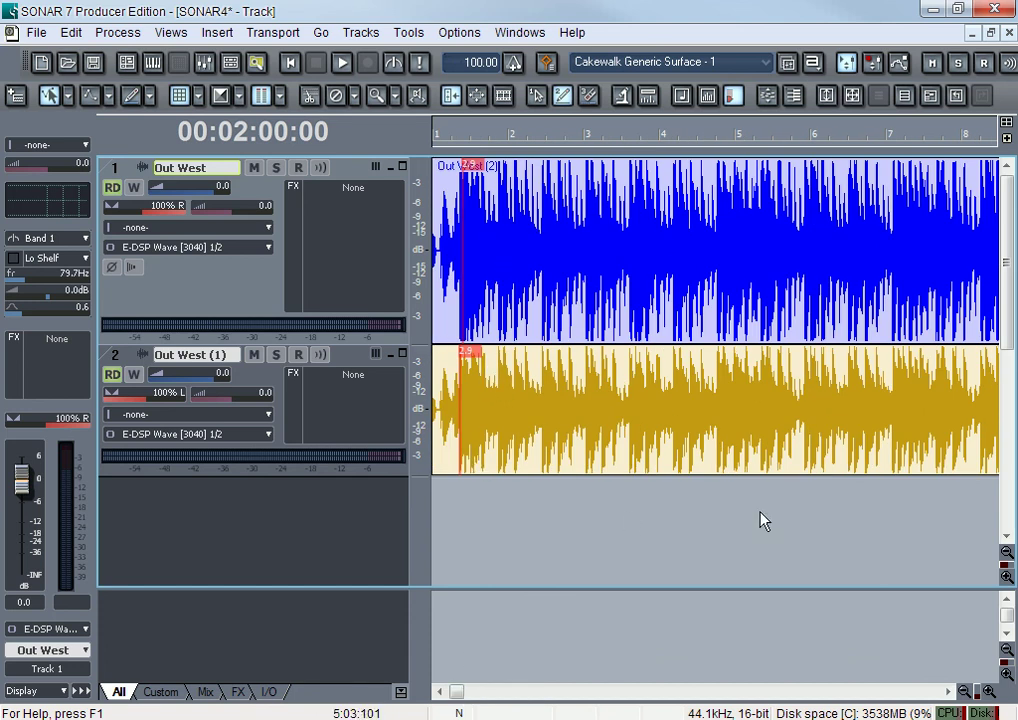
Step: Delete the clip on the first Out West track
left_click(74, 33)
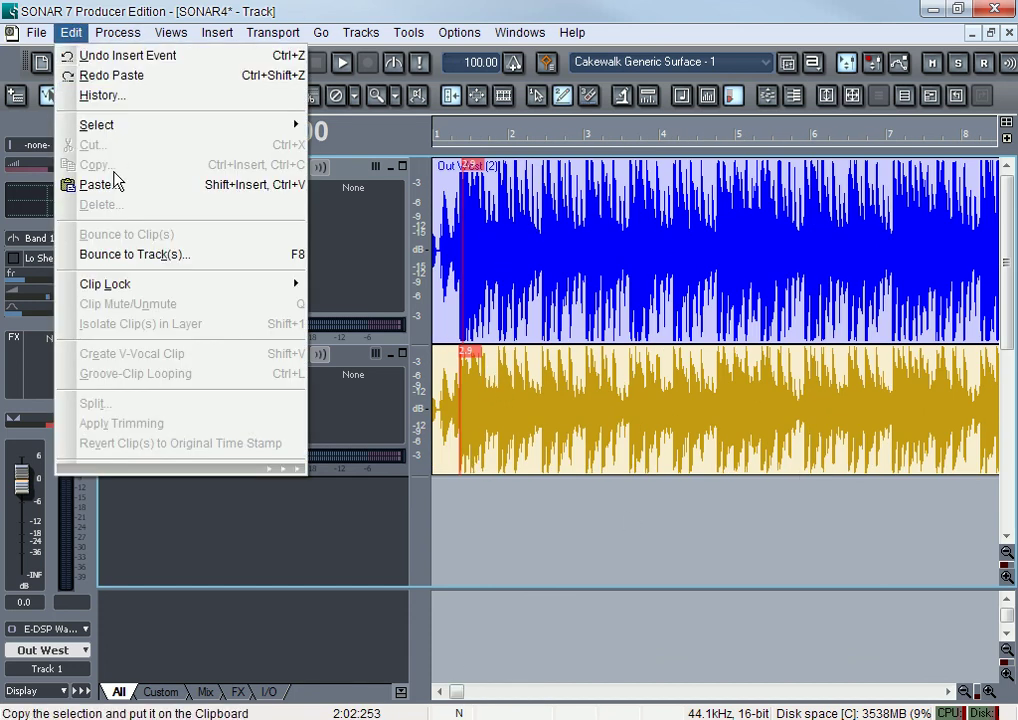
left_click(509, 222)
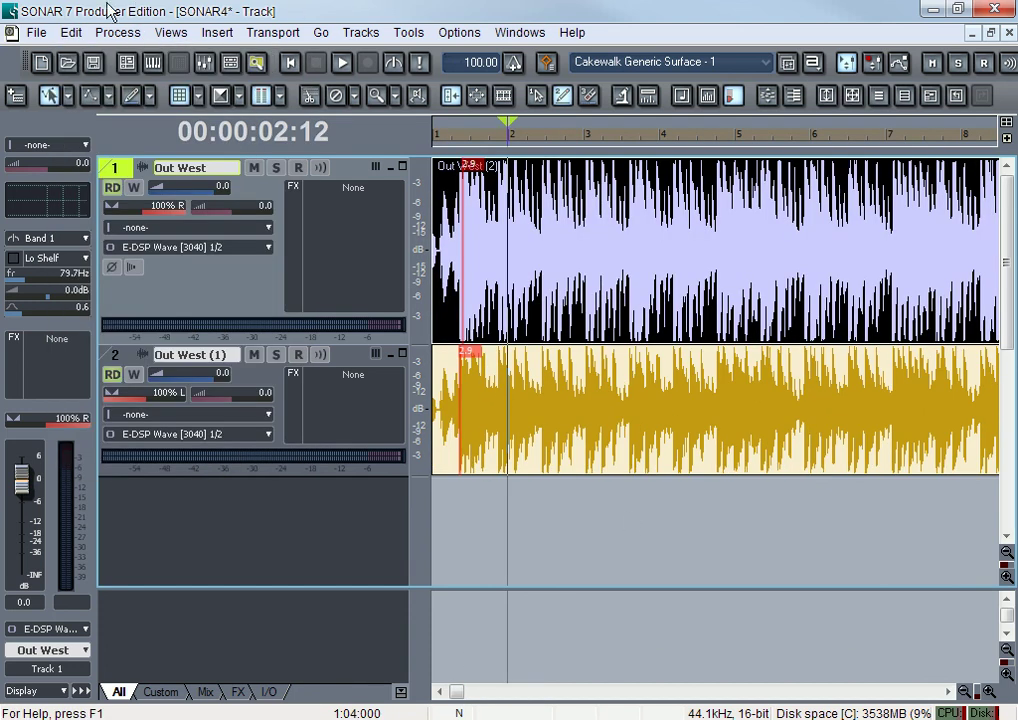
left_click(72, 33)
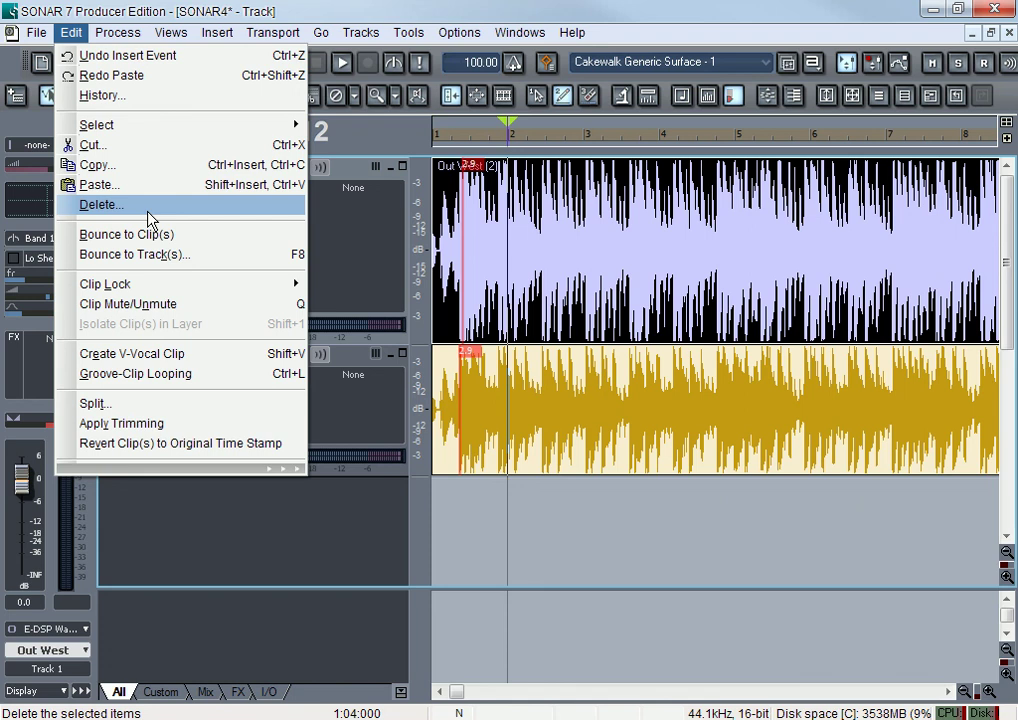
left_click(148, 210)
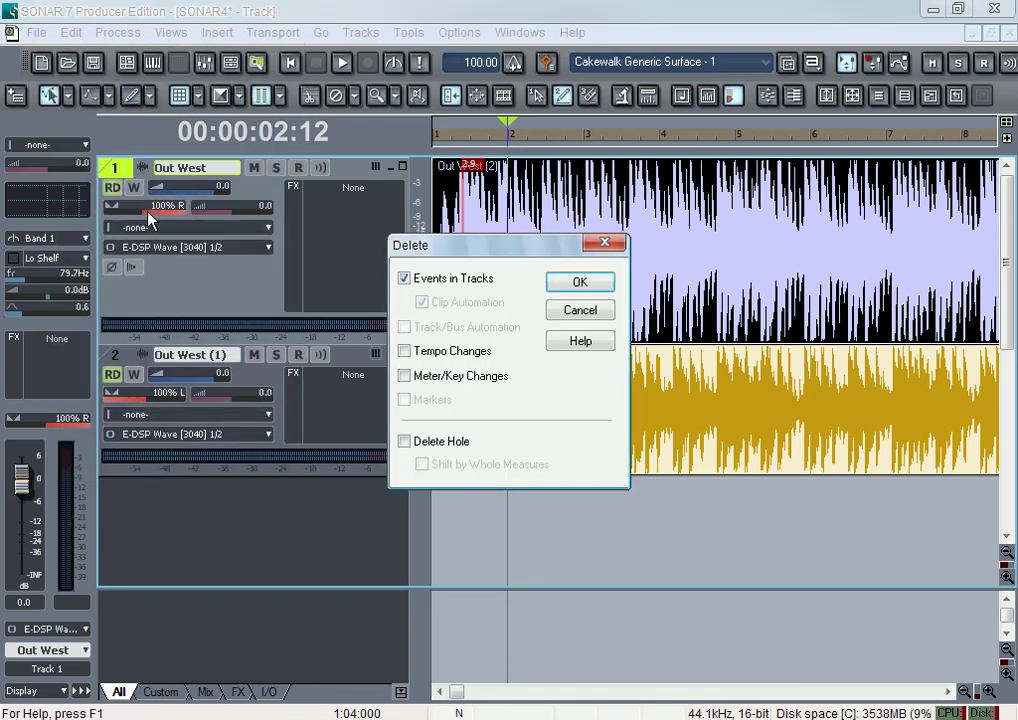
left_click(568, 284)
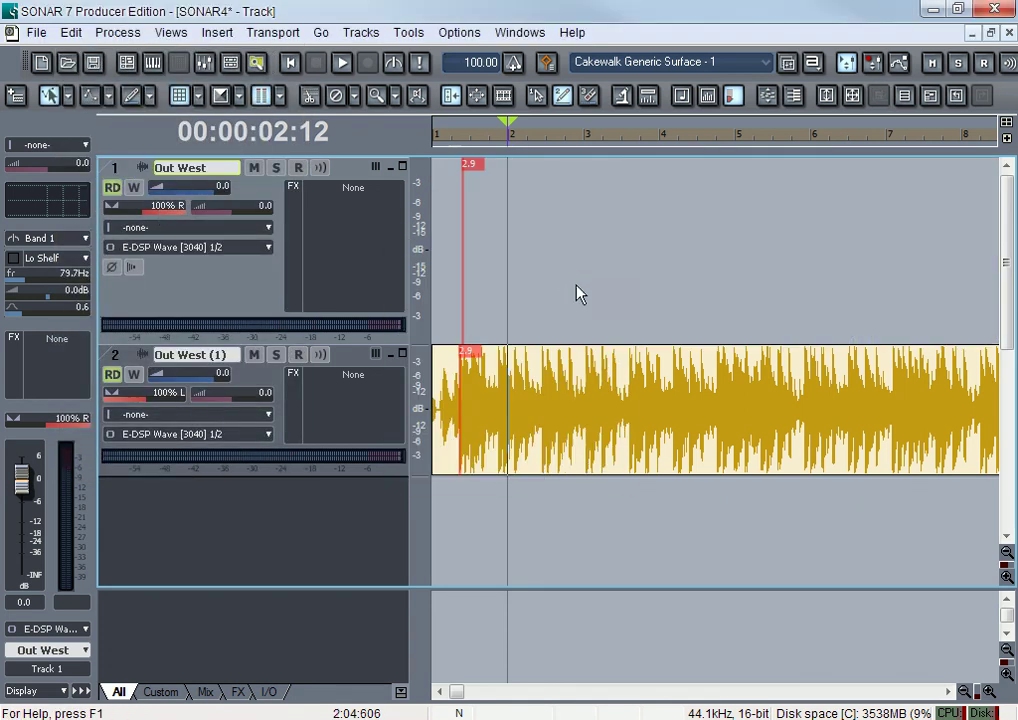
Step: Undo the deletion to restore the first track's clip
left_click(72, 33)
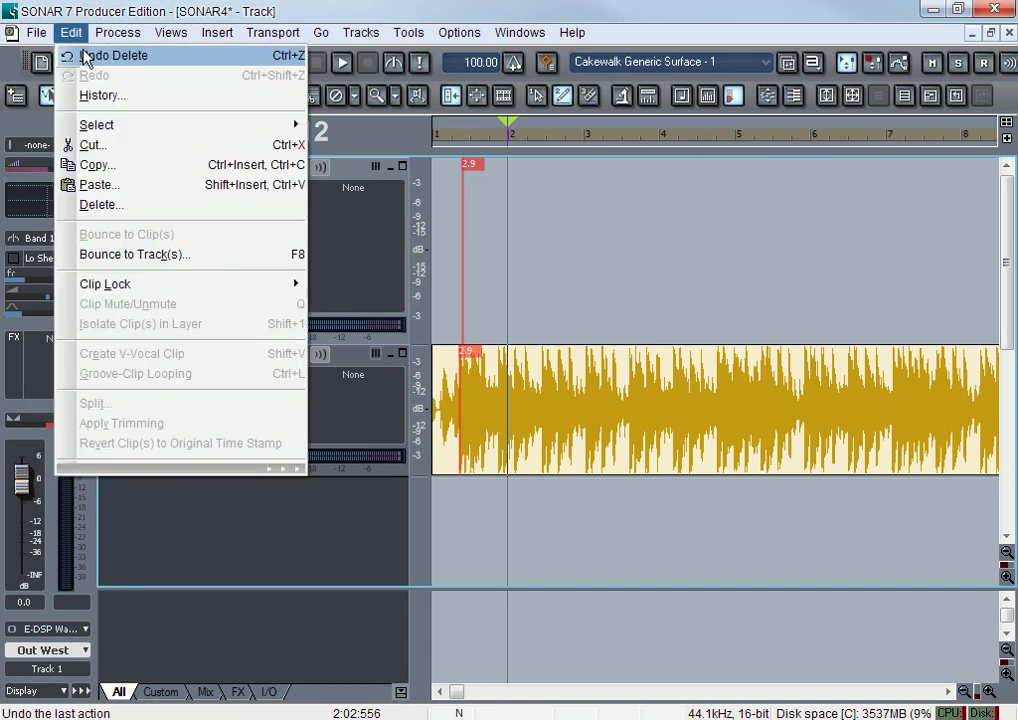
left_click(95, 55)
left_click(72, 33)
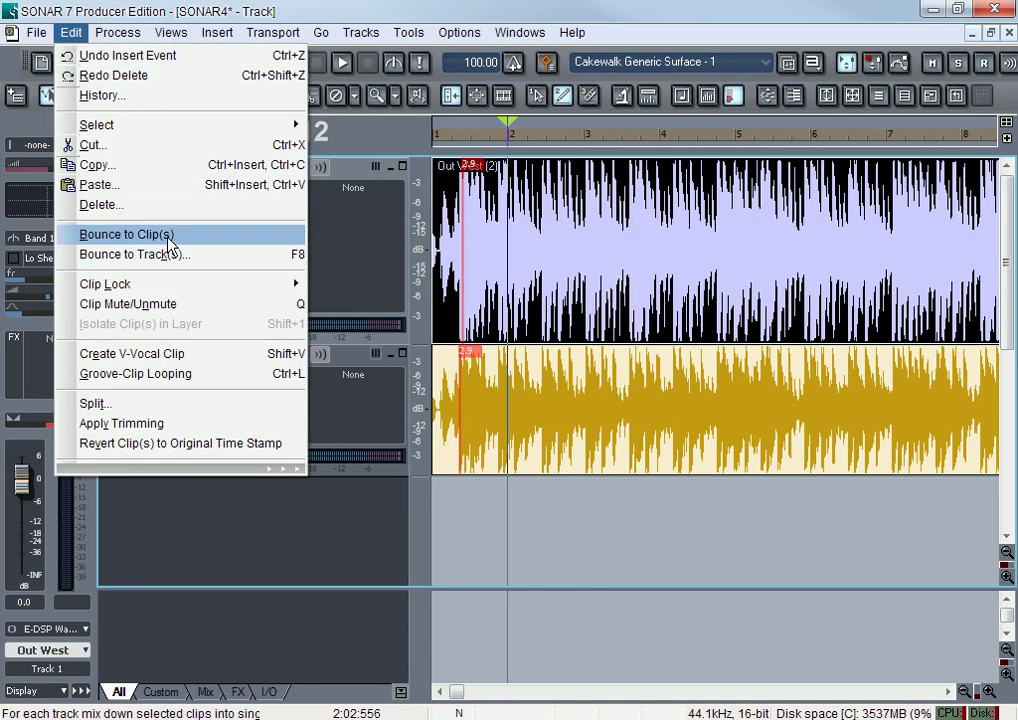